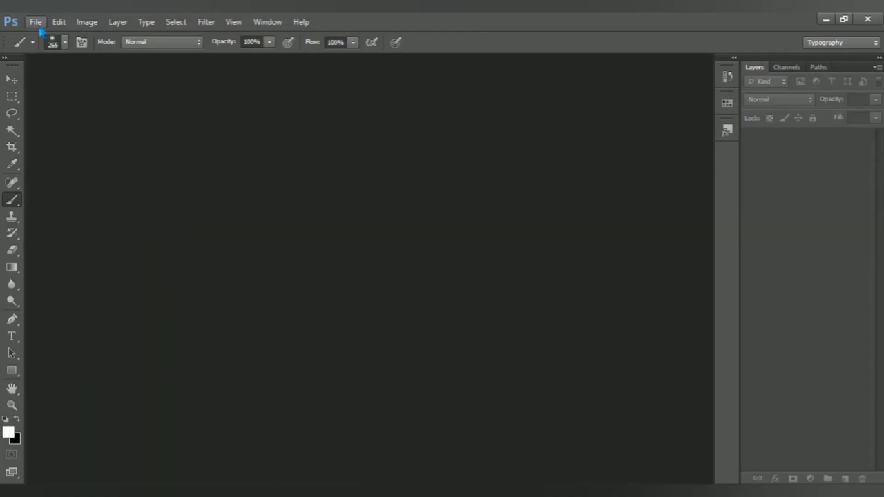
Open the File menu to begin a new document
{"action": "left_click", "coordinate": [35, 21]}
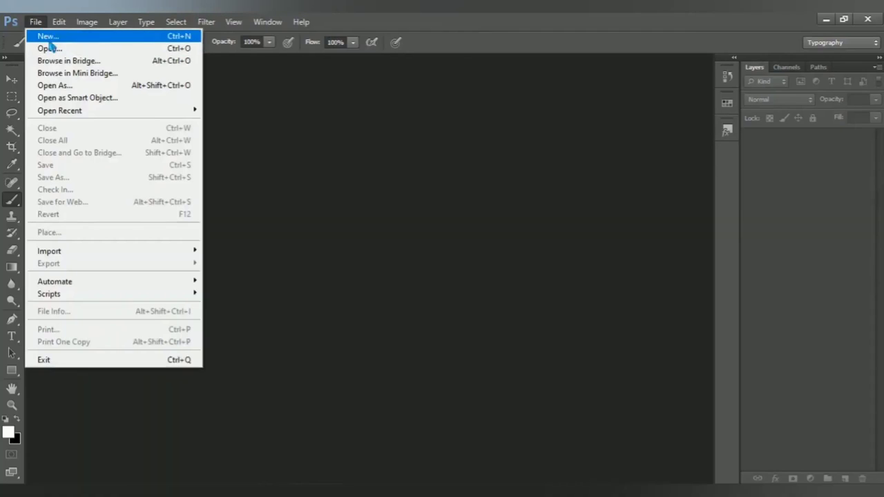
Create a new document using the 2560 × 1440 px preset
{"action": "left_click", "coordinate": [112, 39]}
{"action": "left_click", "coordinate": [481, 142]}
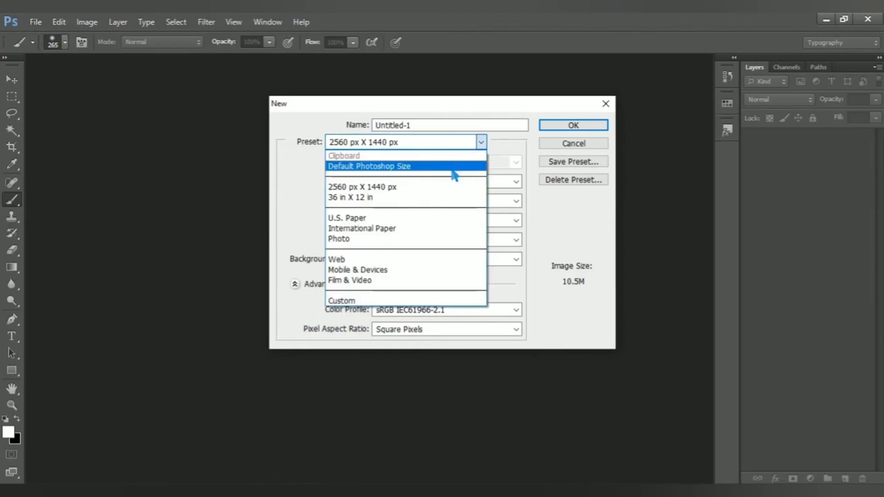
{"action": "left_click", "coordinate": [443, 190]}
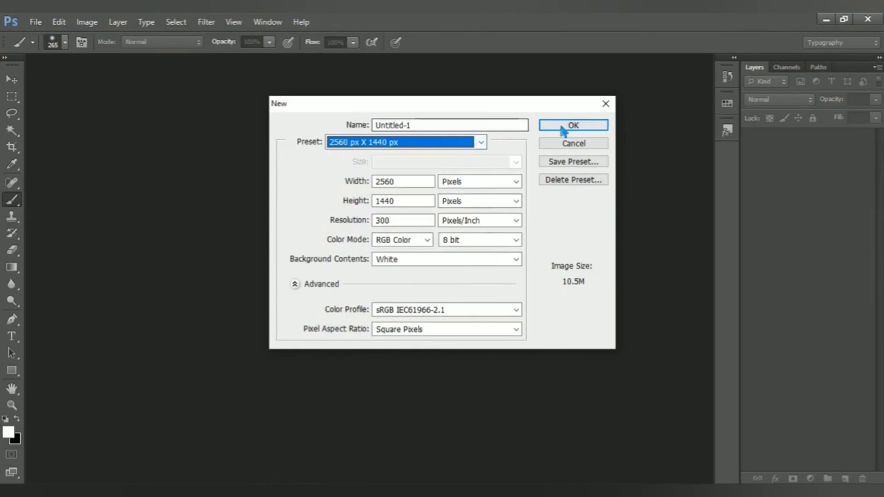
{"action": "left_click", "coordinate": [575, 129]}
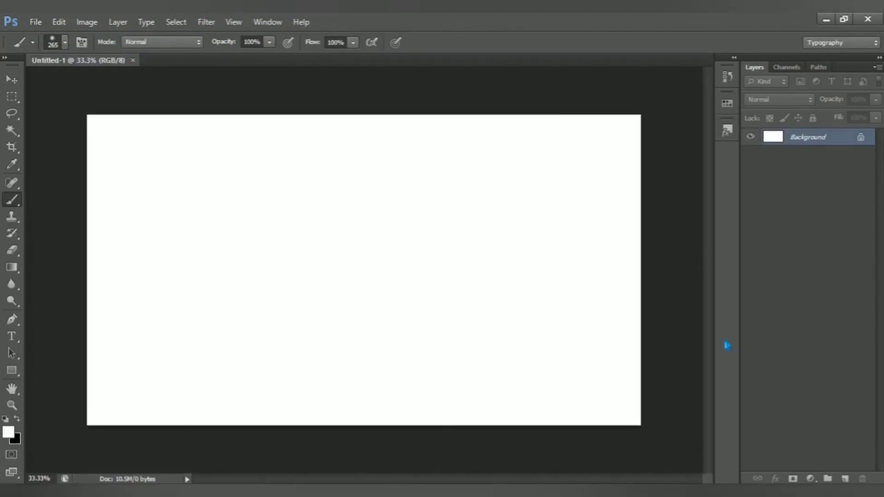
Add a Solid Color fill layer in dark grey 454545
{"action": "left_click", "coordinate": [819, 479]}
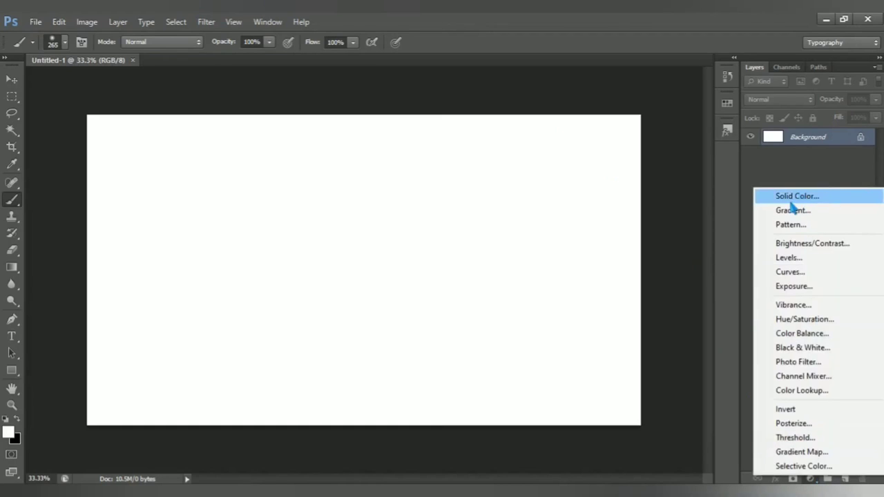
{"action": "left_click", "coordinate": [832, 200]}
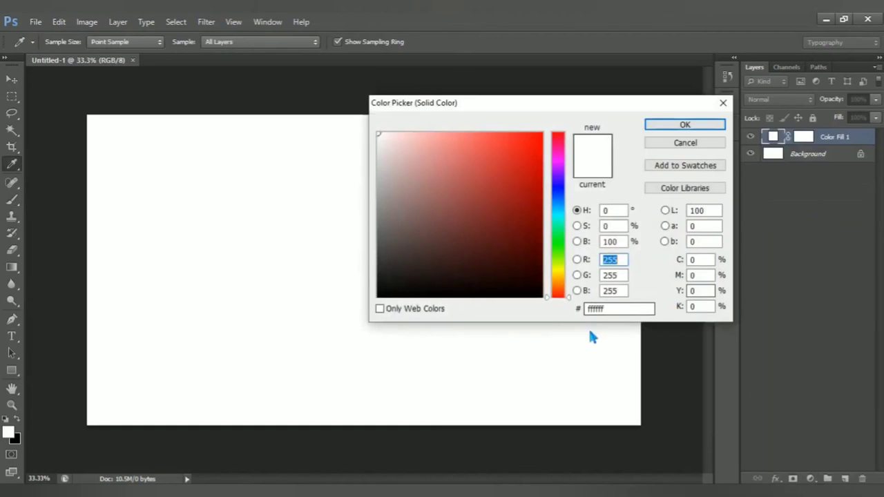
{"action": "double_click", "coordinate": [617, 309]}
{"action": "type", "text": "45"}
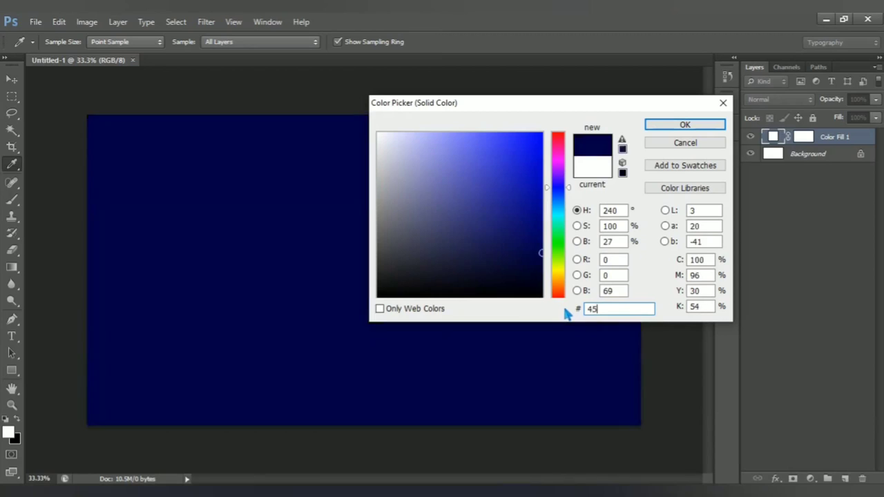
{"action": "type", "text": "4545"}
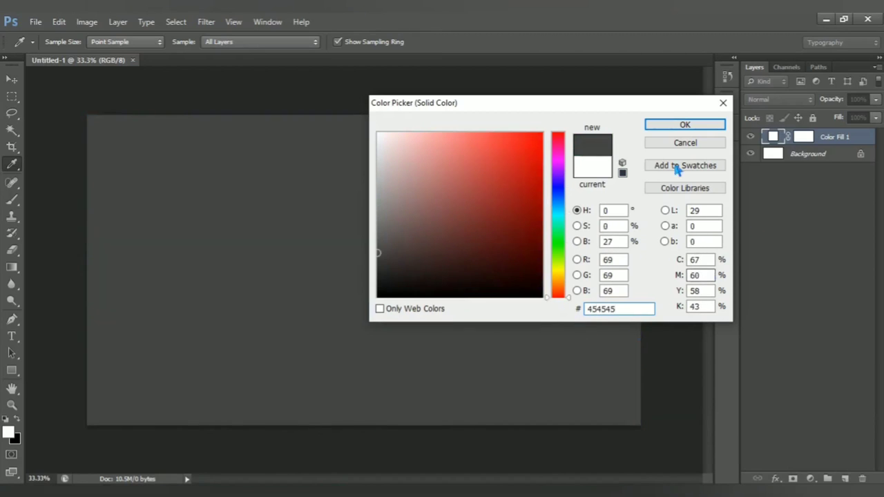
{"action": "left_click", "coordinate": [684, 125]}
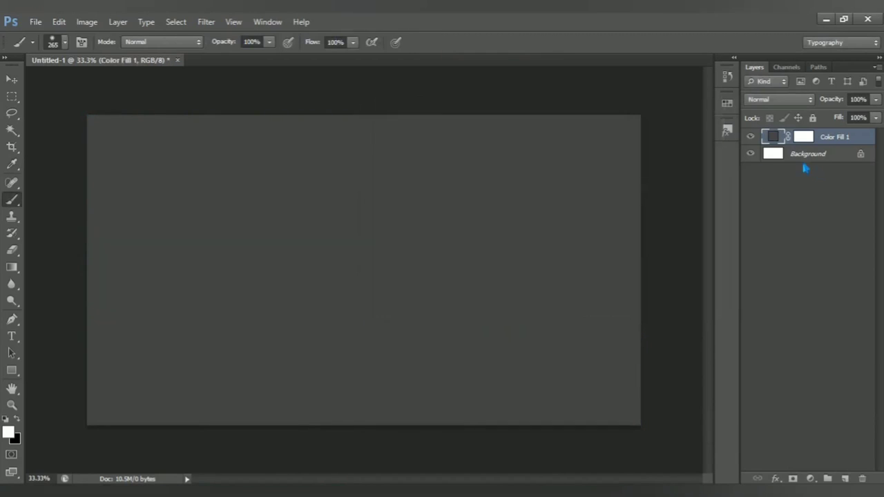
Open the sea-3652697_1920 photo
{"action": "left_click", "coordinate": [35, 22]}
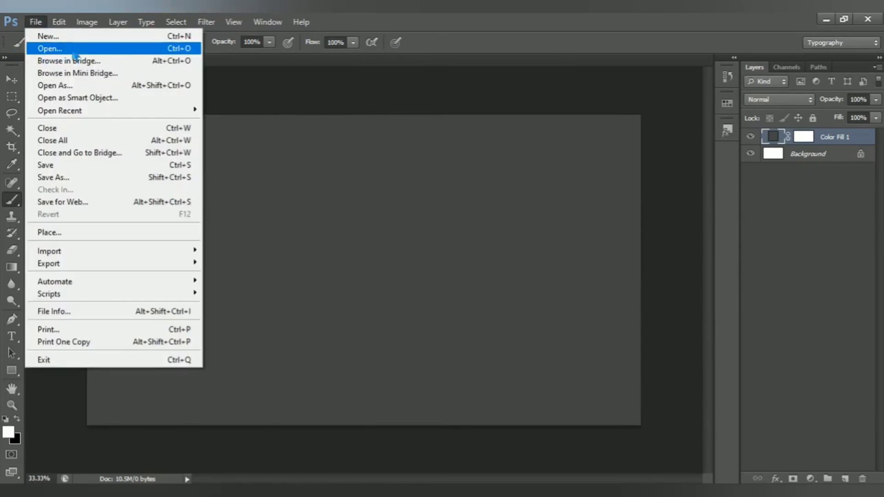
{"action": "left_click", "coordinate": [141, 53]}
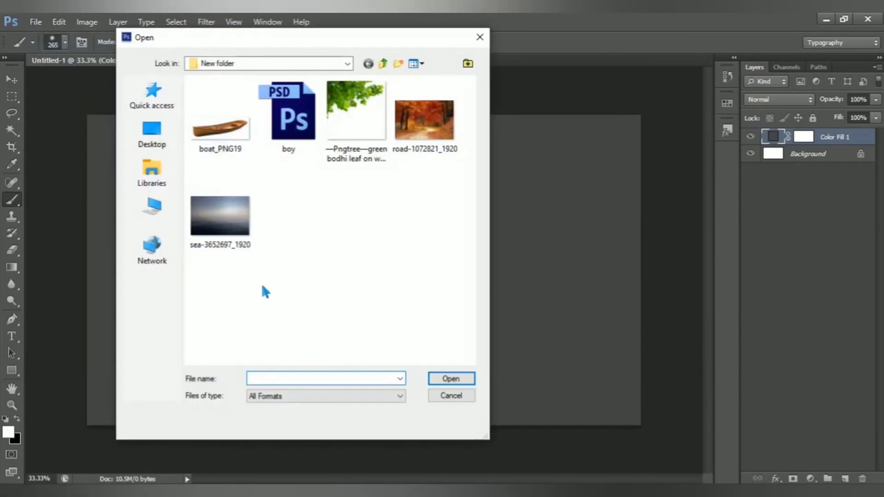
{"action": "left_click", "coordinate": [223, 233]}
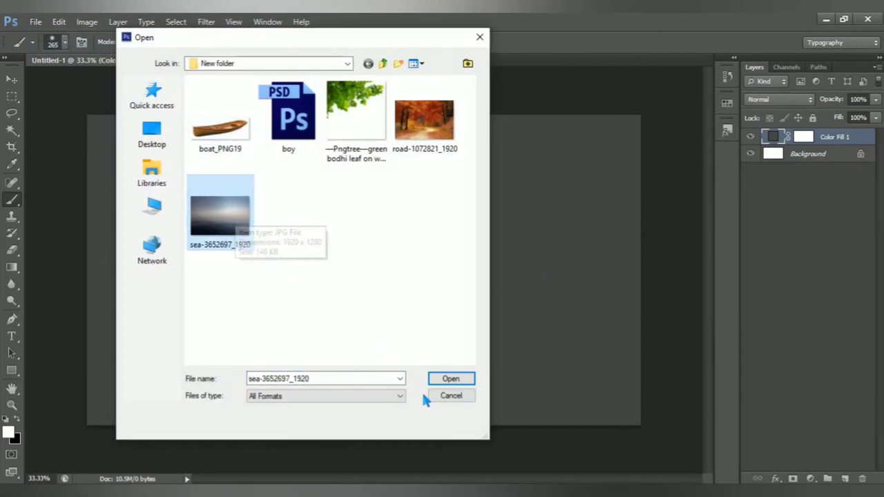
{"action": "left_click", "coordinate": [453, 380]}
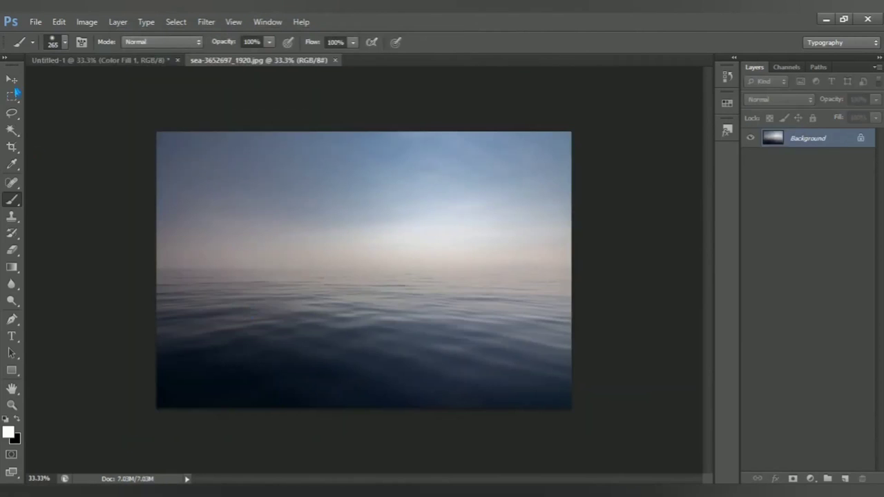
Move the sea photo into Untitled-1 and scale it up to fill the canvas
{"action": "left_click", "coordinate": [12, 80]}
{"action": "mouse_move", "coordinate": [332, 315]}
{"action": "left_mouse_down"}
{"action": "mouse_move", "coordinate": [129, 69]}
{"action": "mouse_move", "coordinate": [299, 255]}
{"action": "left_mouse_up"}
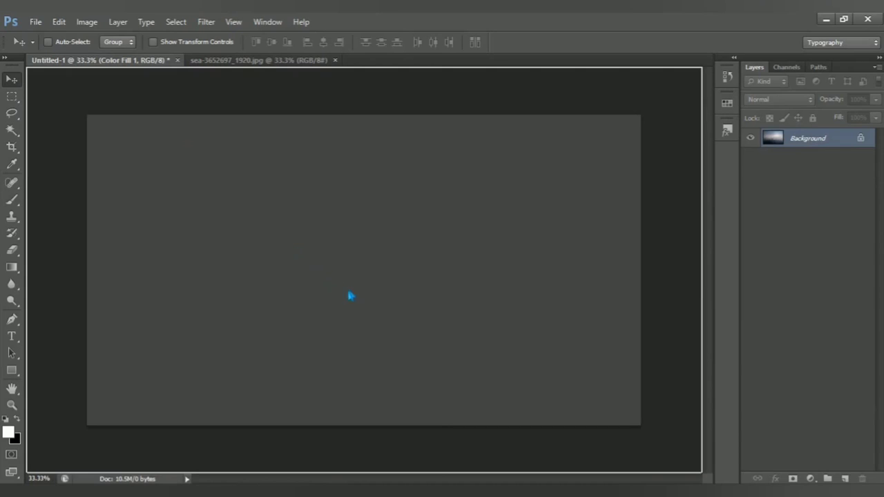
{"action": "left_click_drag", "start_coordinate": [349, 295], "coordinate": [371, 326]}
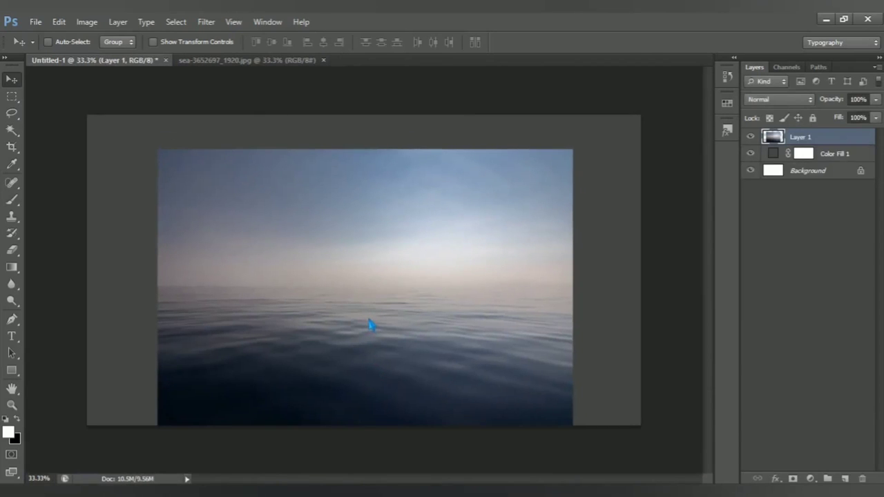
{"action": "key", "text": "ctrl+t"}
{"action": "left_click_drag", "start_coordinate": [591, 156], "coordinate": [660, 126]}
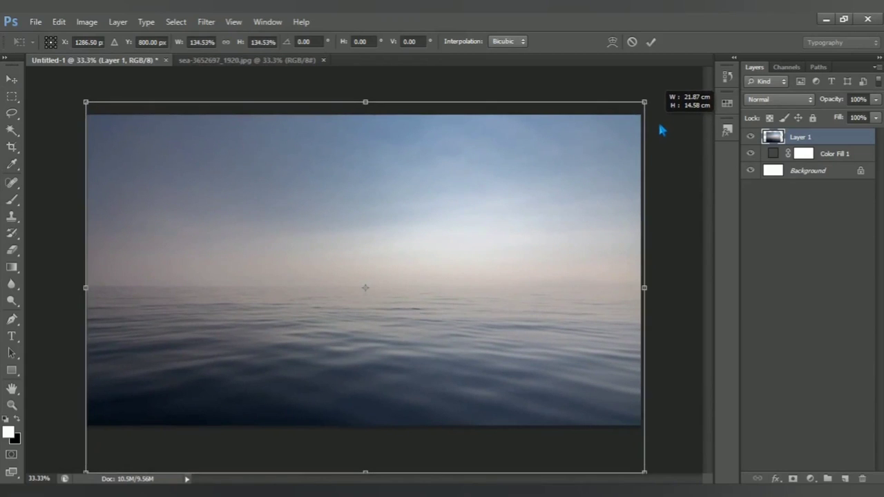
{"action": "key", "text": "Return"}
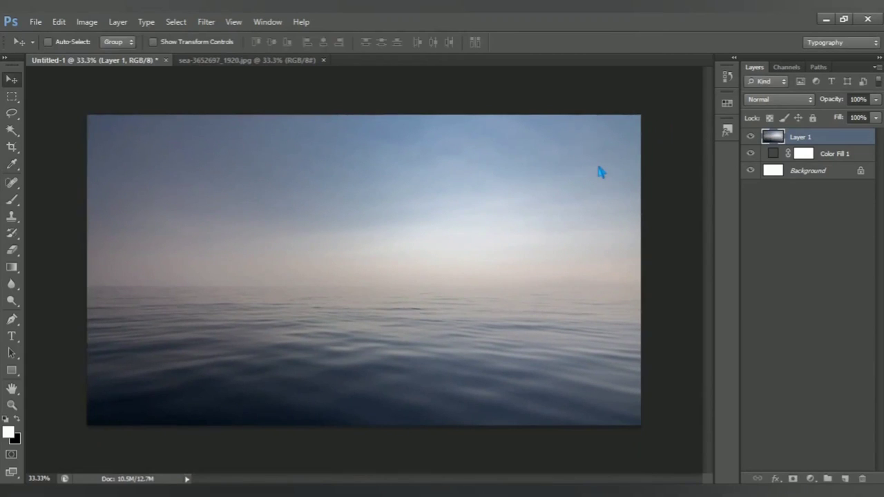
{"action": "scroll", "coordinate": [384, 283], "scroll_direction": "down", "scroll_amount": 1}
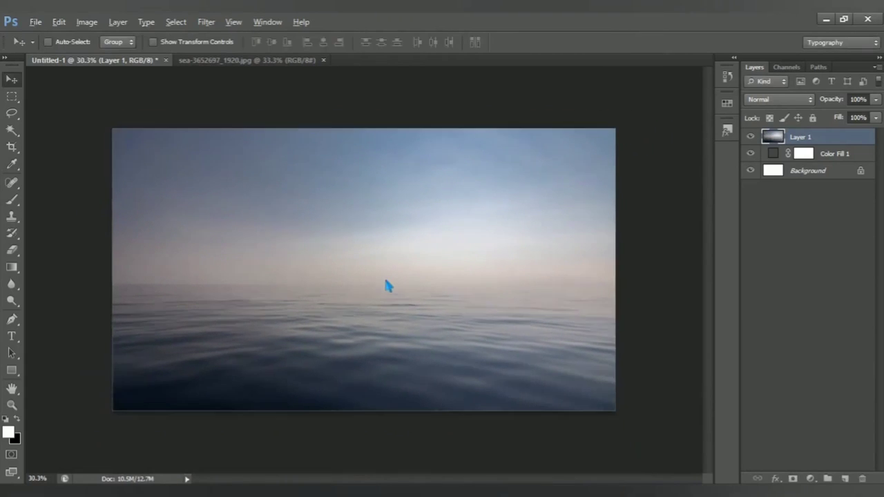
Mask Layer 1 and paint out the sky in black with a large soft brush
{"action": "left_click", "coordinate": [793, 478]}
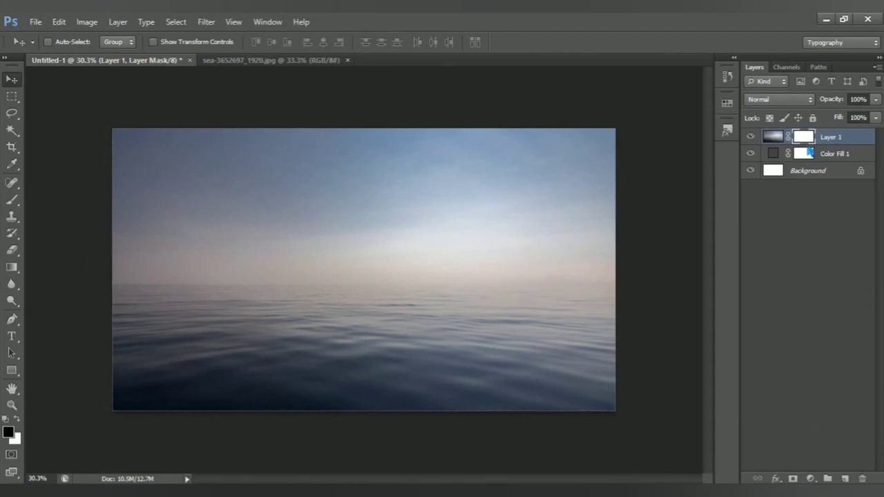
{"action": "left_click_drag", "start_coordinate": [15, 203], "coordinate": [78, 209]}
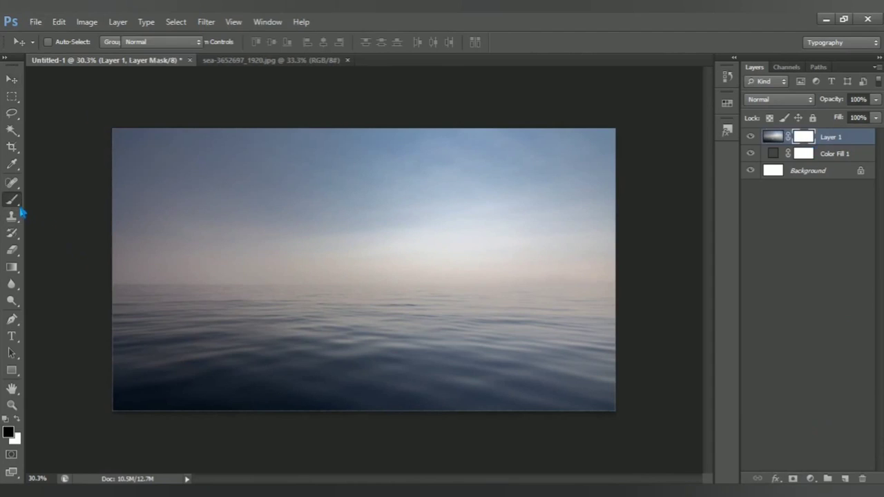
{"action": "left_click", "coordinate": [8, 432]}
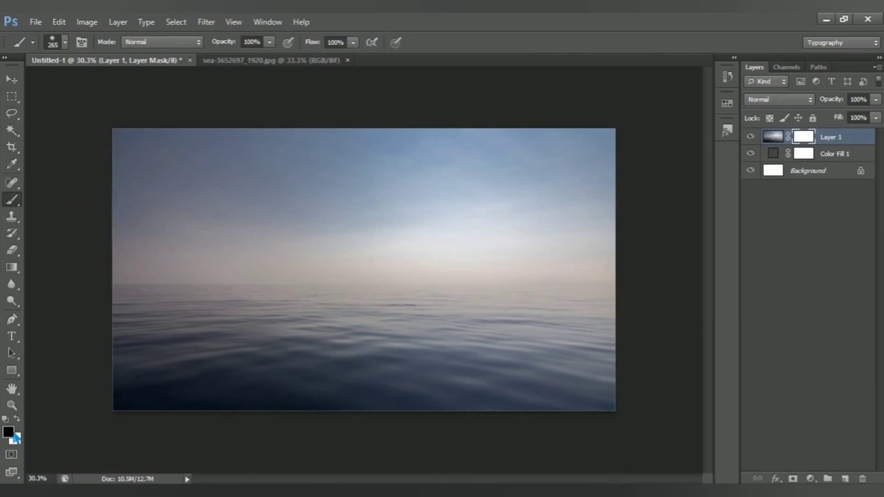
{"action": "left_click_drag", "start_coordinate": [391, 269], "coordinate": [377, 309]}
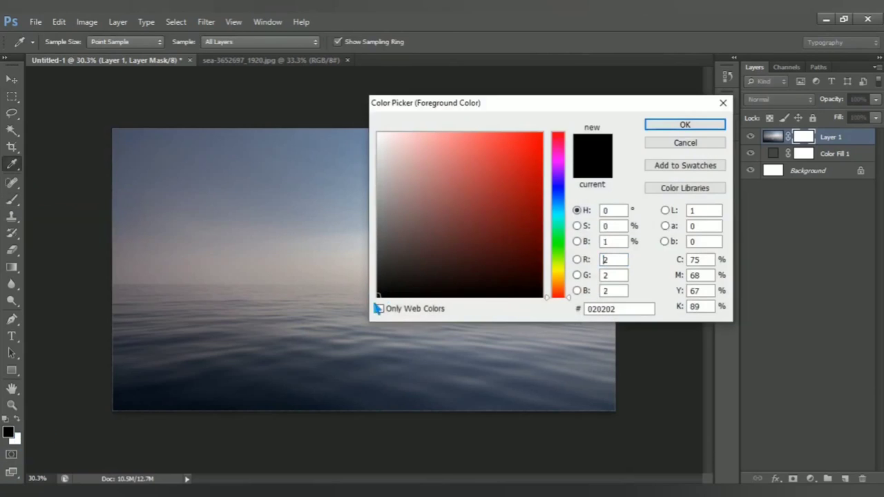
{"action": "left_click", "coordinate": [684, 125]}
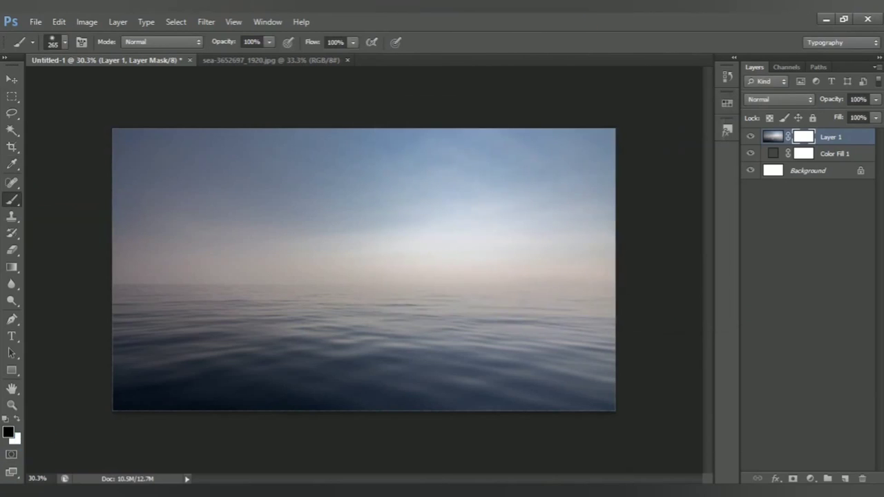
{"action": "left_click_drag", "start_coordinate": [274, 320], "coordinate": [298, 294]}
{"action": "left_click_drag", "start_coordinate": [258, 230], "coordinate": [281, 236]}
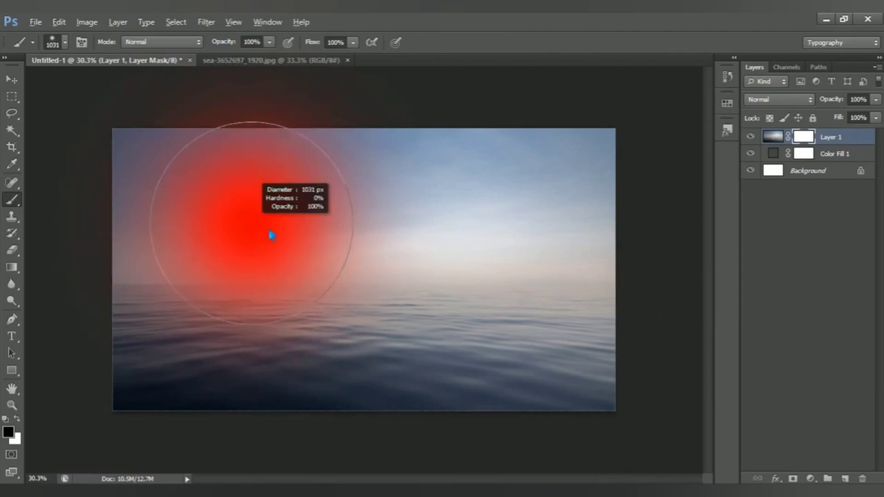
{"action": "left_click_drag", "start_coordinate": [230, 173], "coordinate": [253, 180]}
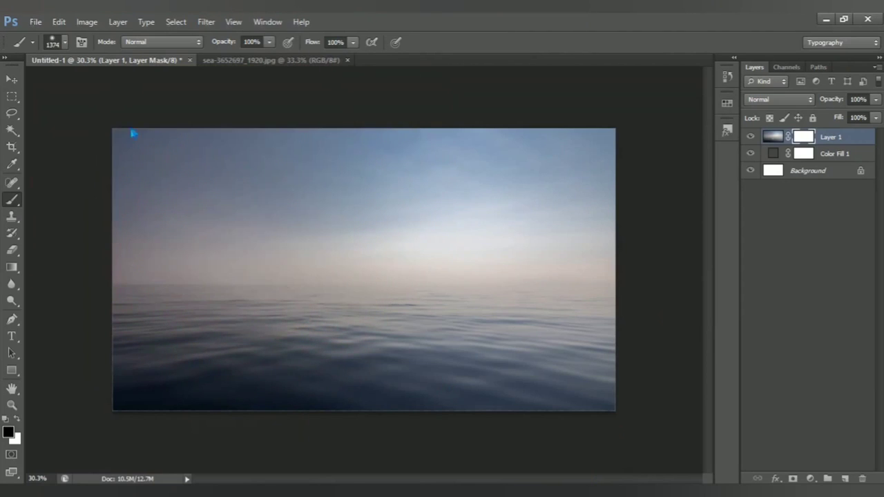
{"action": "mouse_move", "coordinate": [131, 129]}
{"action": "left_mouse_down"}
{"action": "mouse_move", "coordinate": [618, 134]}
{"action": "mouse_move", "coordinate": [584, 172]}
{"action": "mouse_move", "coordinate": [231, 181]}
{"action": "mouse_move", "coordinate": [110, 197]}
{"action": "mouse_move", "coordinate": [669, 217]}
{"action": "mouse_move", "coordinate": [305, 181]}
{"action": "left_mouse_up"}
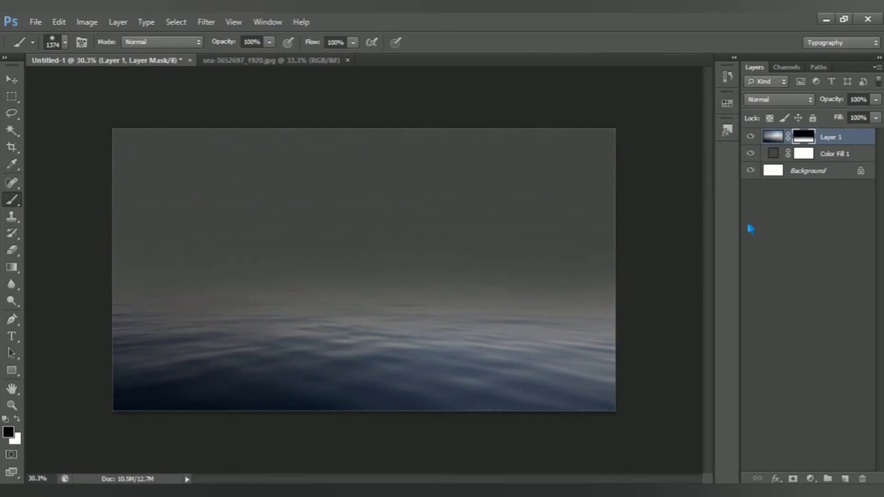
Clip a Brightness/Contrast adjustment to the sea layer: brightness -38, contrast 43
{"action": "left_click", "coordinate": [811, 478]}
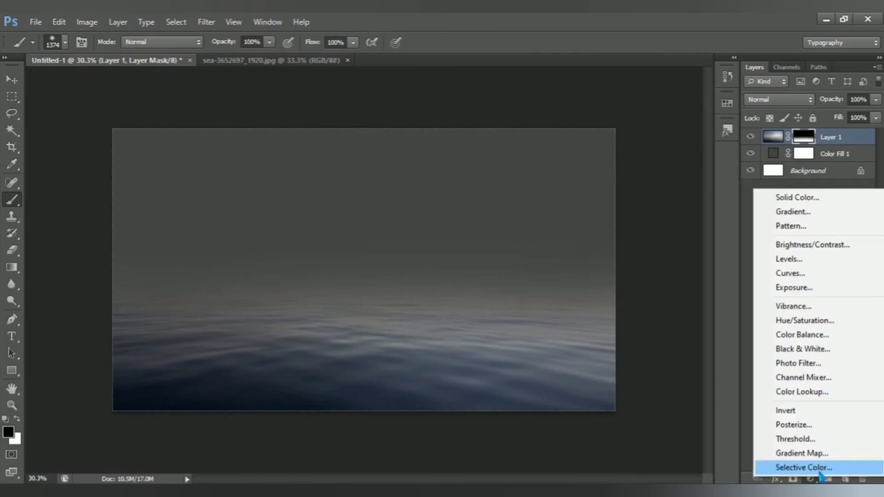
{"action": "left_click", "coordinate": [810, 244]}
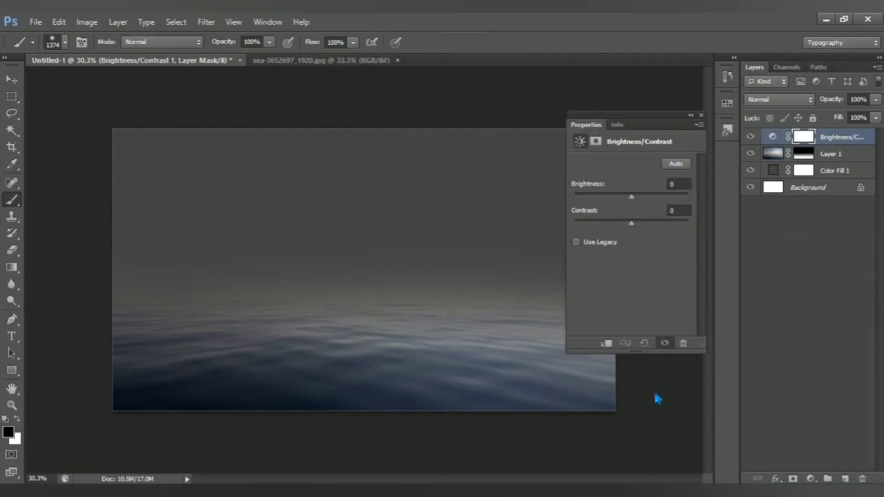
{"action": "left_click", "coordinate": [607, 343]}
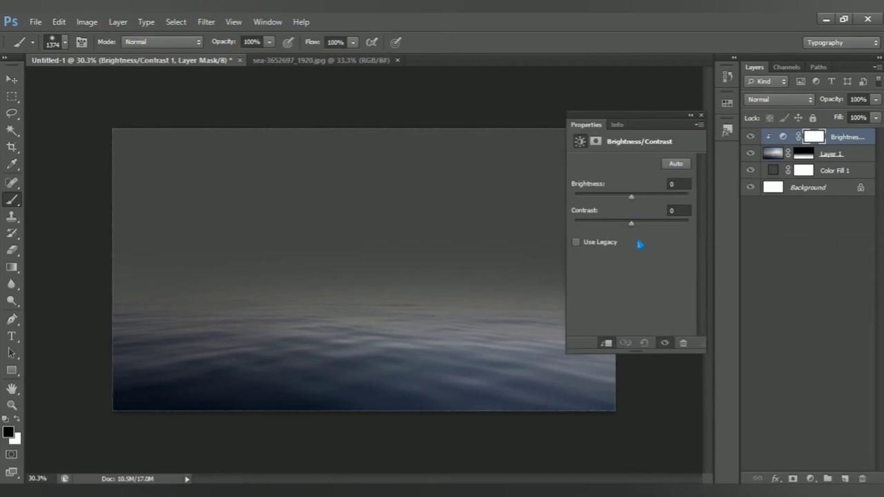
{"action": "left_click_drag", "start_coordinate": [636, 203], "coordinate": [631, 204]}
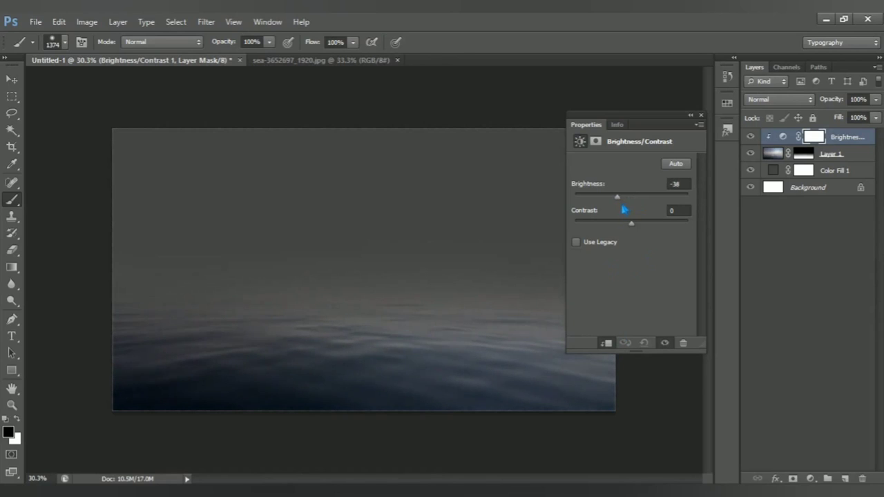
{"action": "left_click", "coordinate": [673, 186]}
{"action": "left_click_drag", "start_coordinate": [639, 231], "coordinate": [649, 233]}
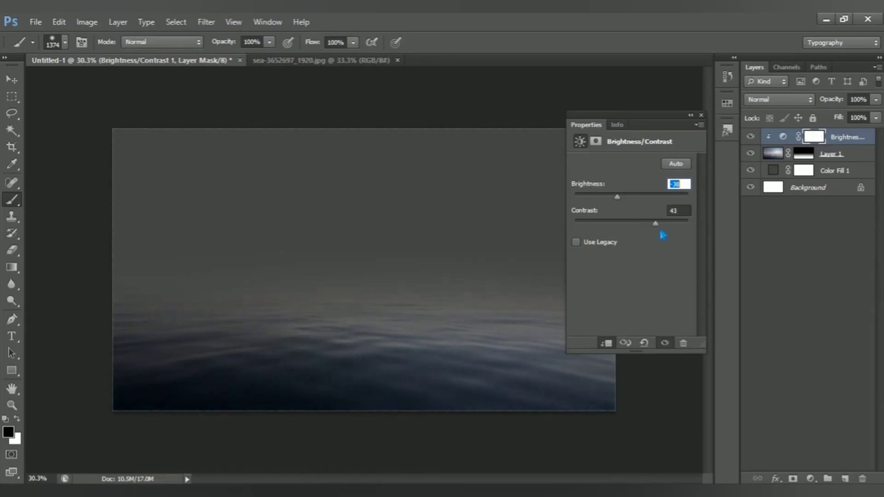
{"action": "left_click", "coordinate": [666, 343]}
{"action": "left_click", "coordinate": [701, 115]}
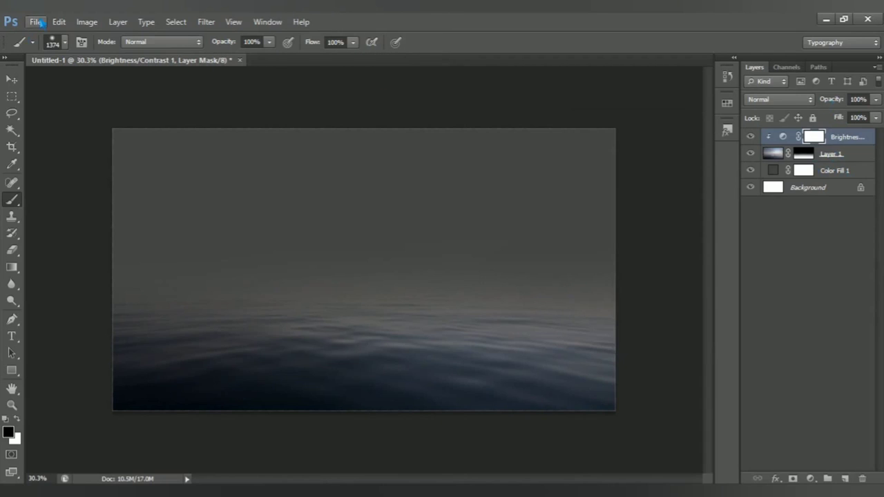
Open the road-1072821_1920 autumn forest photo
{"action": "left_click", "coordinate": [36, 22]}
{"action": "left_click", "coordinate": [49, 49]}
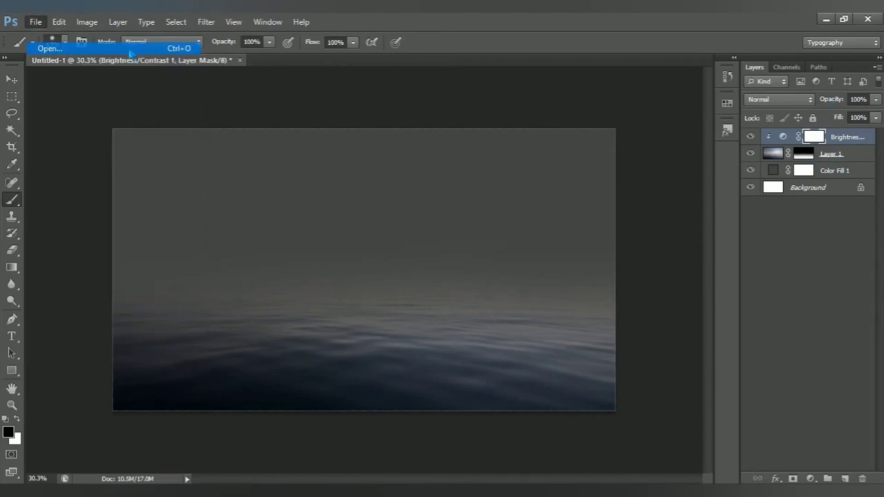
{"action": "left_click", "coordinate": [439, 128]}
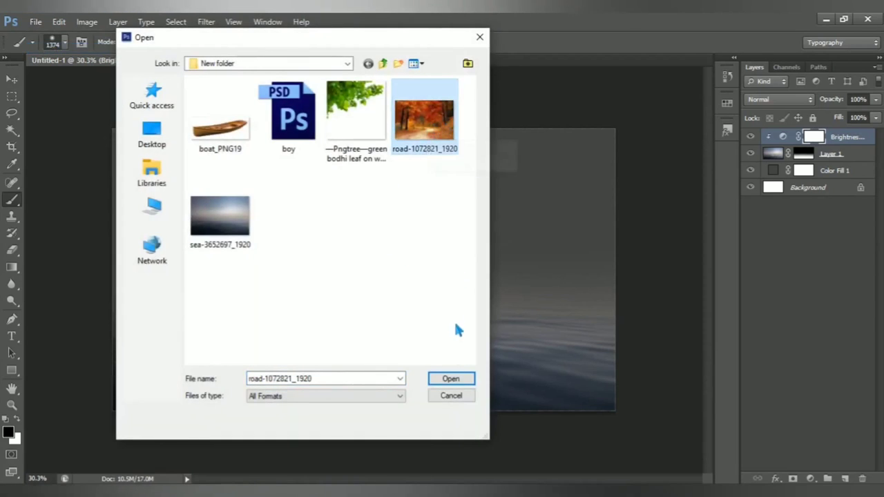
{"action": "left_click", "coordinate": [450, 379]}
Move the forest photo into Untitled-1, enlarge it to about 137% and raise it
{"action": "key", "text": "x"}
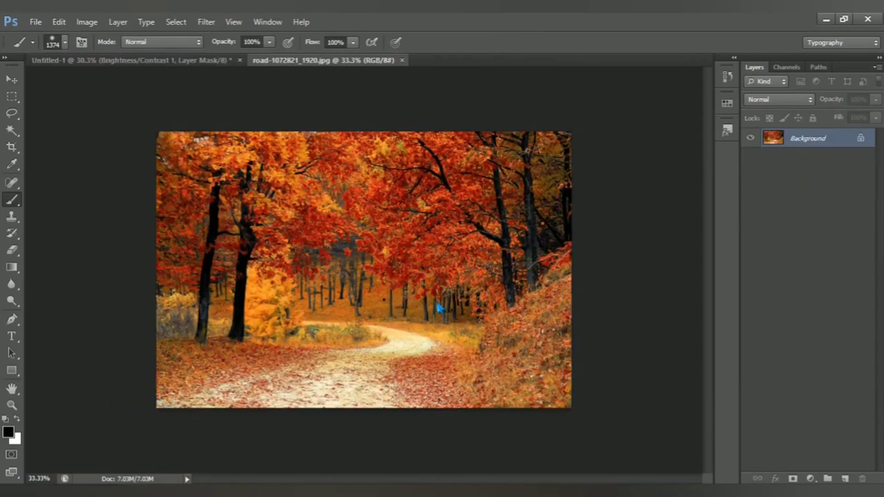
{"action": "key", "text": "v"}
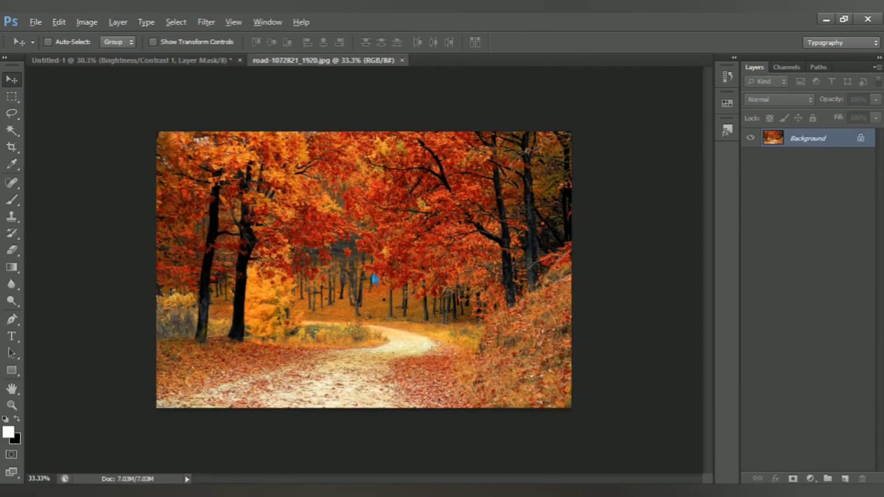
{"action": "mouse_move", "coordinate": [374, 279]}
{"action": "left_mouse_down"}
{"action": "mouse_move", "coordinate": [395, 281]}
{"action": "mouse_move", "coordinate": [392, 240]}
{"action": "left_mouse_up"}
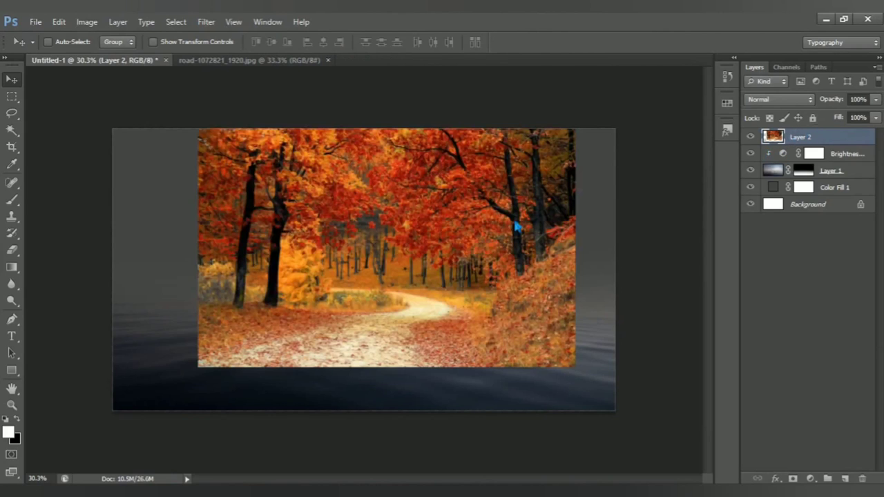
{"action": "left_click_drag", "start_coordinate": [477, 282], "coordinate": [454, 295]}
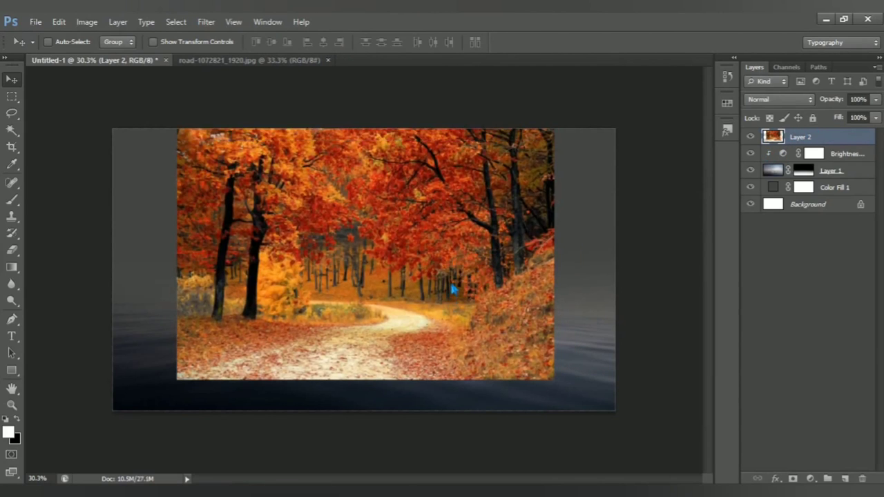
{"action": "key", "text": "ctrl+t"}
{"action": "left_click_drag", "start_coordinate": [561, 131], "coordinate": [643, 106]}
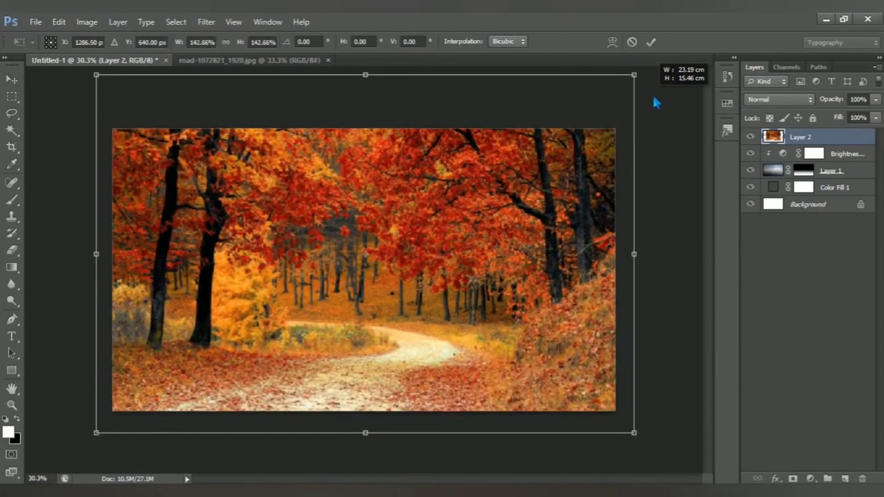
{"action": "mouse_move", "coordinate": [420, 283]}
{"action": "left_mouse_down"}
{"action": "mouse_move", "coordinate": [416, 204]}
{"action": "mouse_move", "coordinate": [411, 232]}
{"action": "left_mouse_up"}
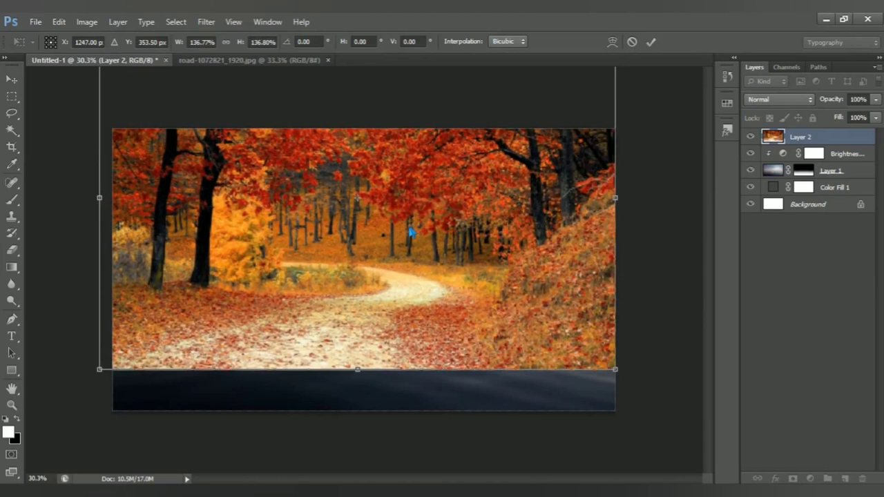
{"action": "key", "text": "Return"}
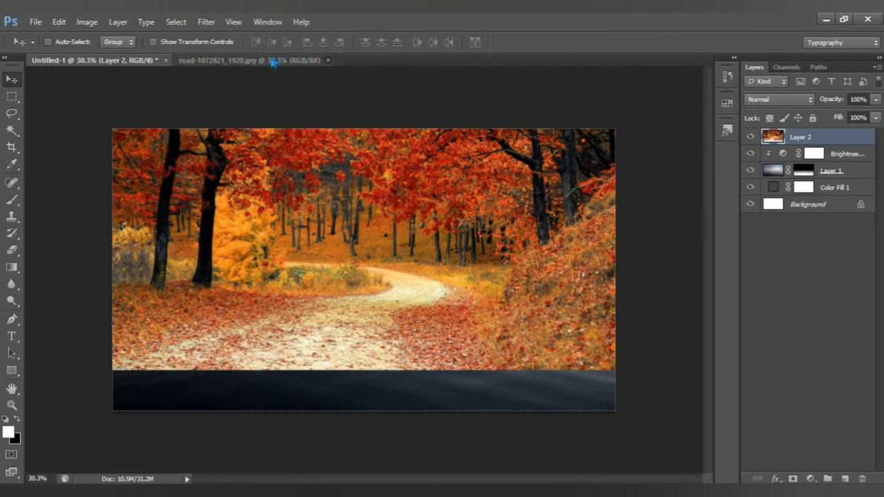
Preview a Gaussian Blur of radius 9.8 px on the forest layer
{"action": "left_click", "coordinate": [206, 22]}
{"action": "mouse_move", "coordinate": [212, 152]}
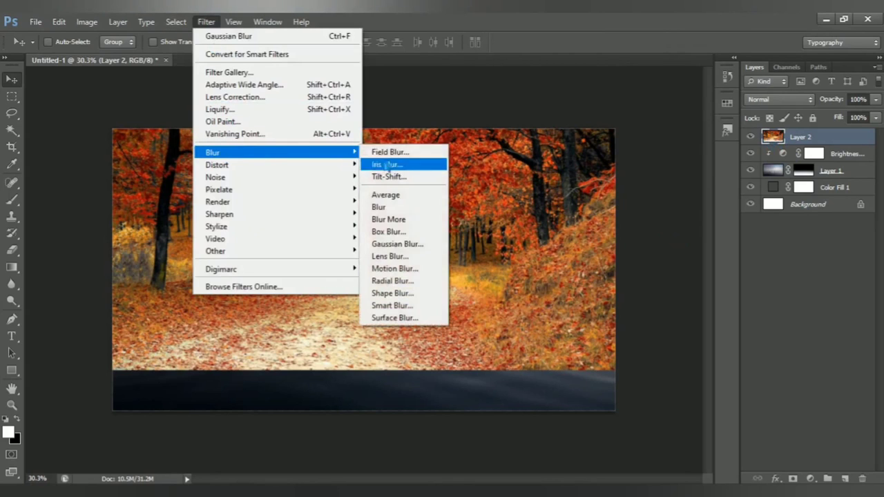
{"action": "left_click", "coordinate": [426, 253]}
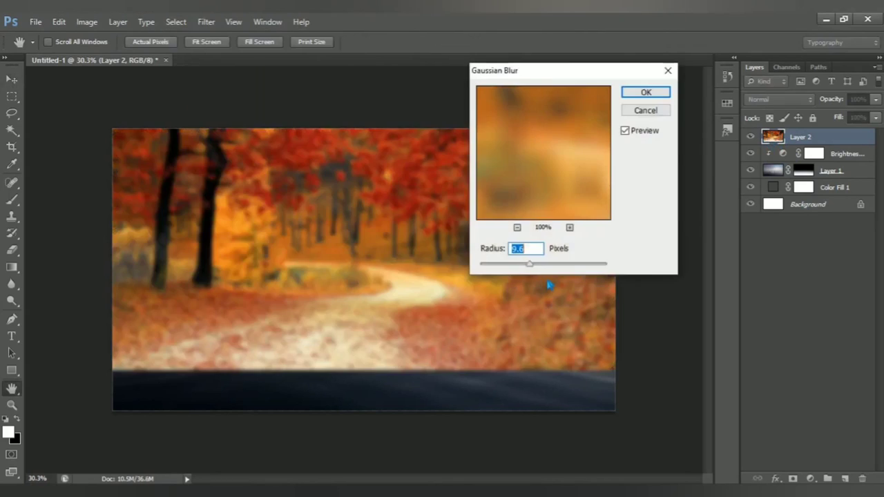
{"action": "left_click_drag", "start_coordinate": [530, 269], "coordinate": [537, 269]}
Apply the blur, add a mask to Layer 2, and set a black brush
{"action": "left_click", "coordinate": [643, 94]}
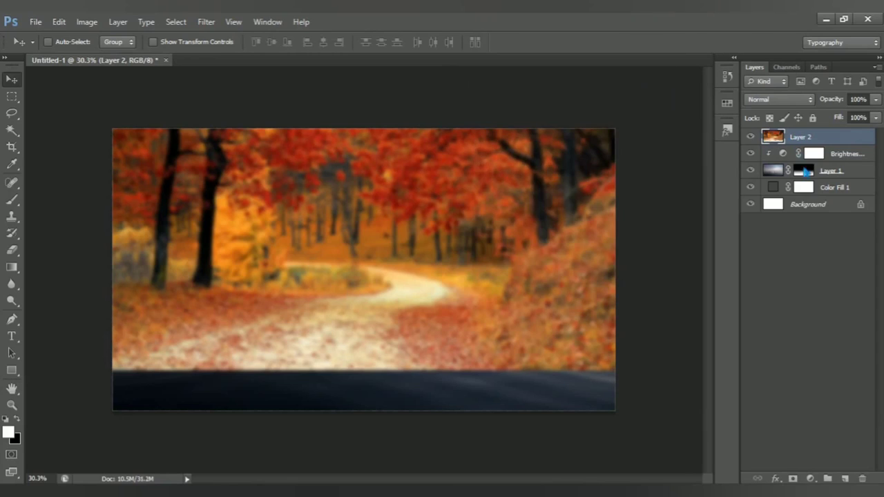
{"action": "left_click", "coordinate": [793, 478]}
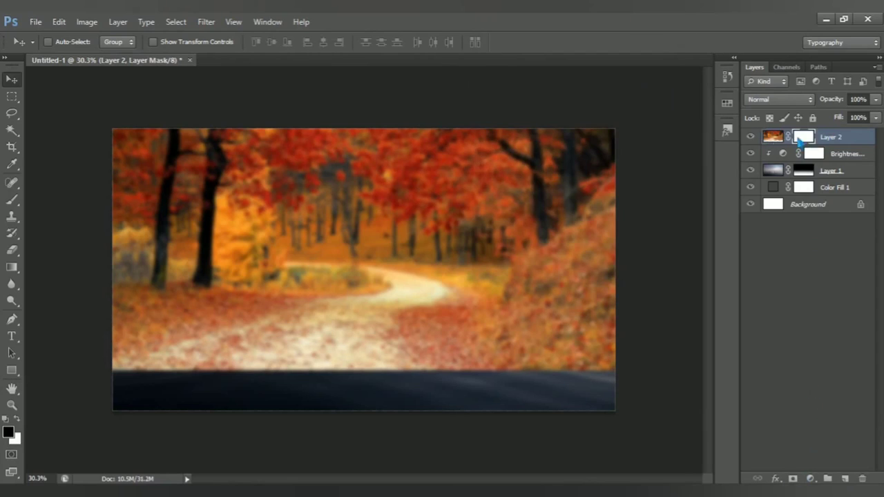
{"action": "left_click", "coordinate": [12, 200]}
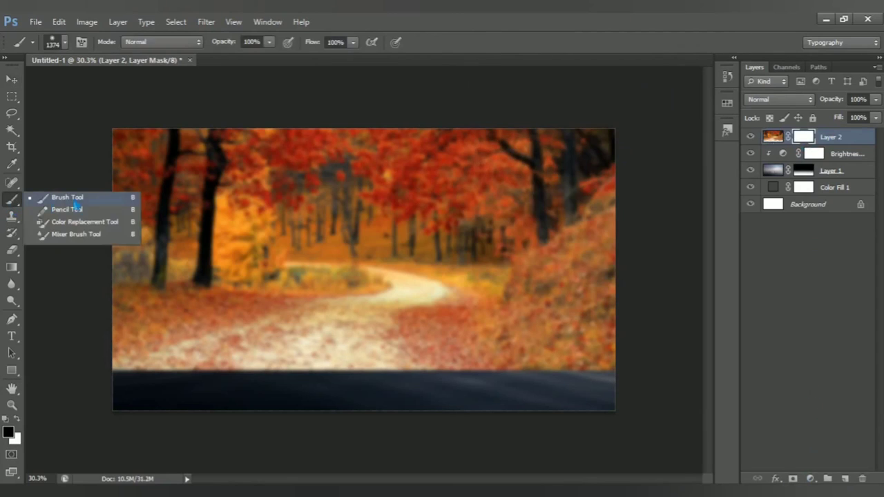
{"action": "left_click", "coordinate": [10, 435]}
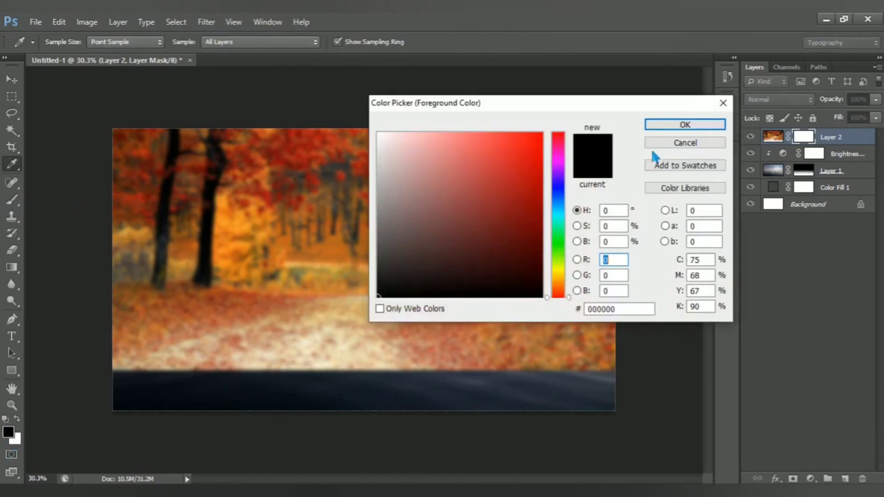
{"action": "left_click", "coordinate": [381, 298]}
{"action": "left_click", "coordinate": [700, 125]}
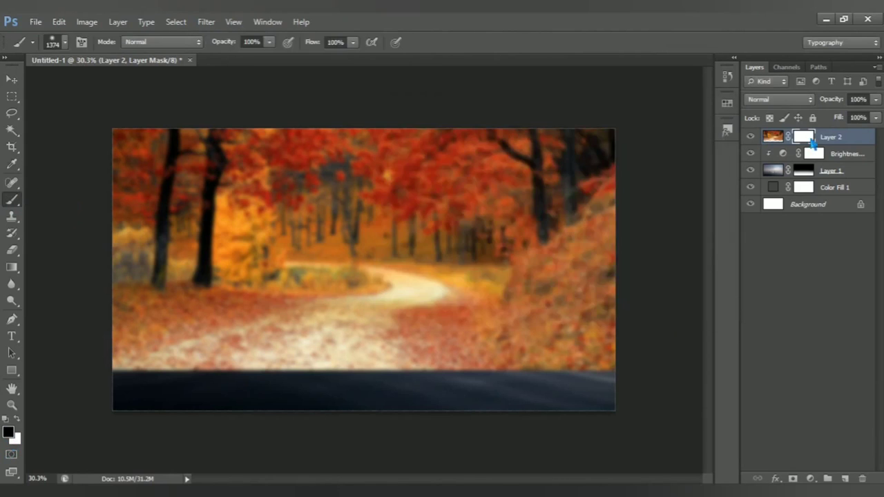
Paint out the forest's lower part and right-side foliage so it fades into mist
{"action": "scroll", "coordinate": [234, 373], "scroll_direction": "down", "scroll_amount": 1}
{"action": "mouse_move", "coordinate": [194, 413]}
{"action": "left_mouse_down"}
{"action": "mouse_move", "coordinate": [251, 412]}
{"action": "mouse_move", "coordinate": [103, 412]}
{"action": "mouse_move", "coordinate": [477, 413]}
{"action": "mouse_move", "coordinate": [361, 400]}
{"action": "mouse_move", "coordinate": [412, 393]}
{"action": "mouse_move", "coordinate": [348, 384]}
{"action": "left_mouse_up"}
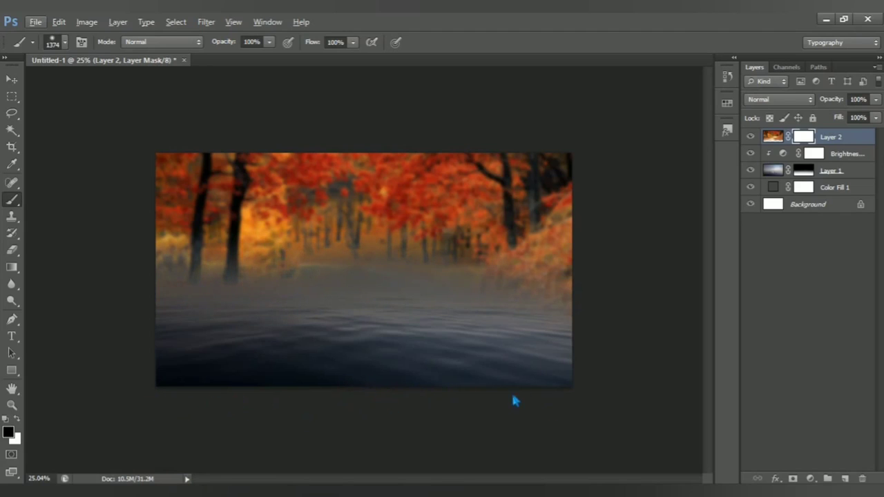
{"action": "left_click_drag", "start_coordinate": [489, 419], "coordinate": [571, 392]}
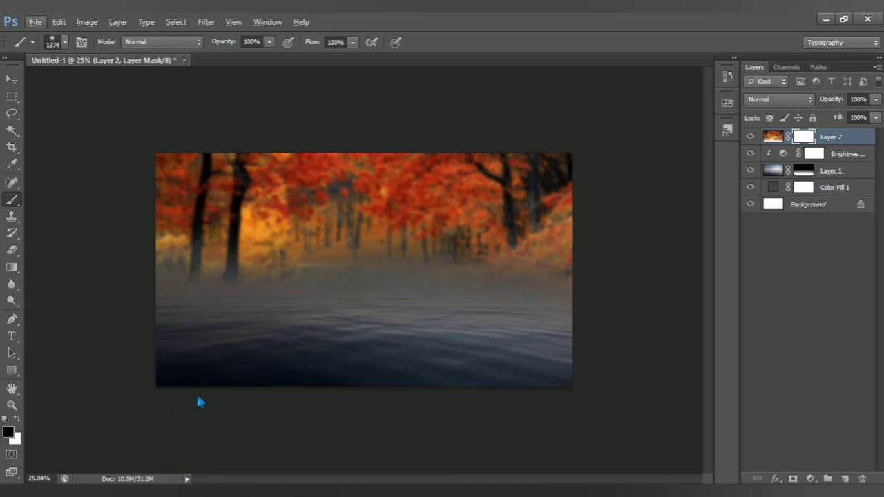
{"action": "scroll", "coordinate": [373, 373], "scroll_direction": "up", "scroll_amount": 1}
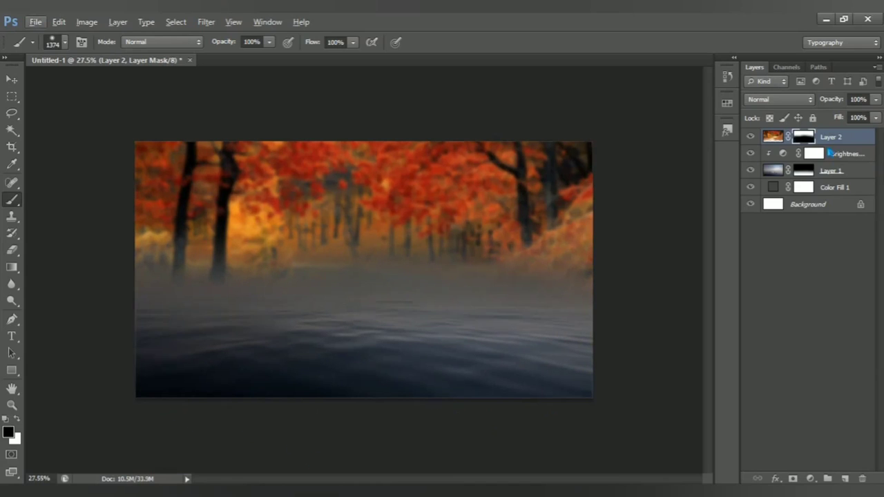
Clip a Brightness/Contrast adjustment to the forest, darkening it strongly with maximum contrast
{"action": "left_click", "coordinate": [812, 479]}
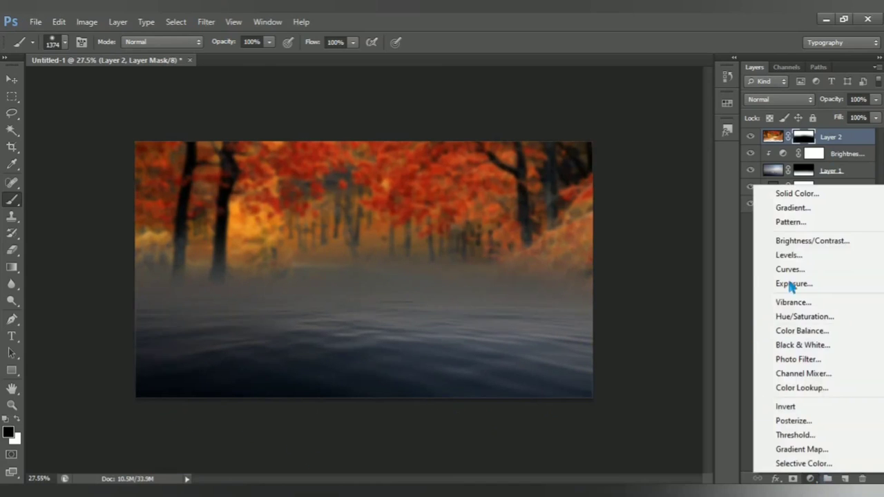
{"action": "left_click", "coordinate": [811, 244]}
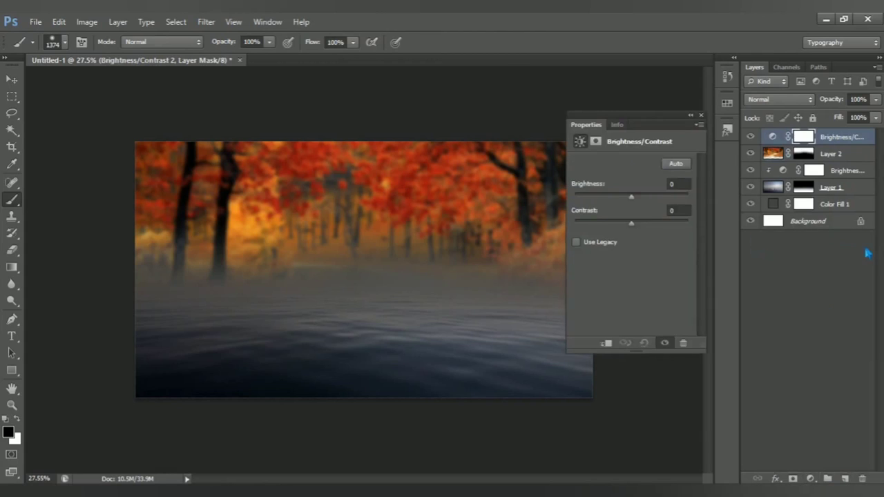
{"action": "left_click", "coordinate": [608, 342]}
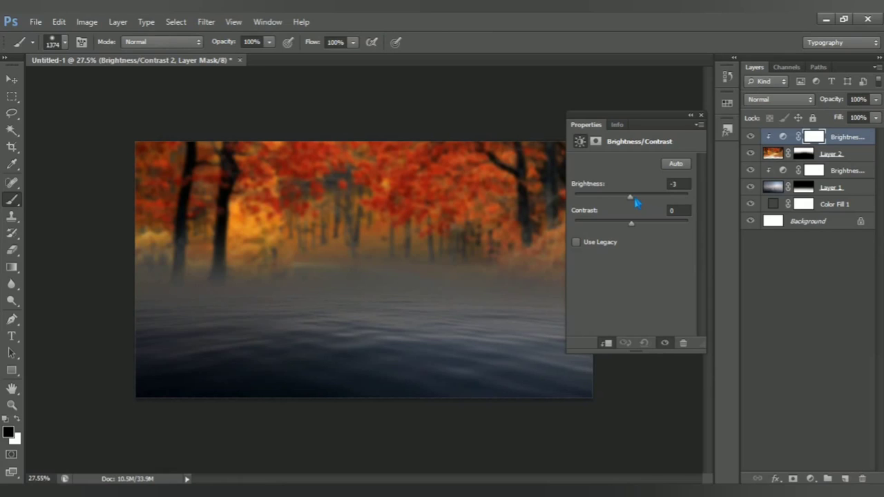
{"action": "left_click_drag", "start_coordinate": [636, 202], "coordinate": [573, 197]}
{"action": "left_click_drag", "start_coordinate": [639, 228], "coordinate": [694, 227]}
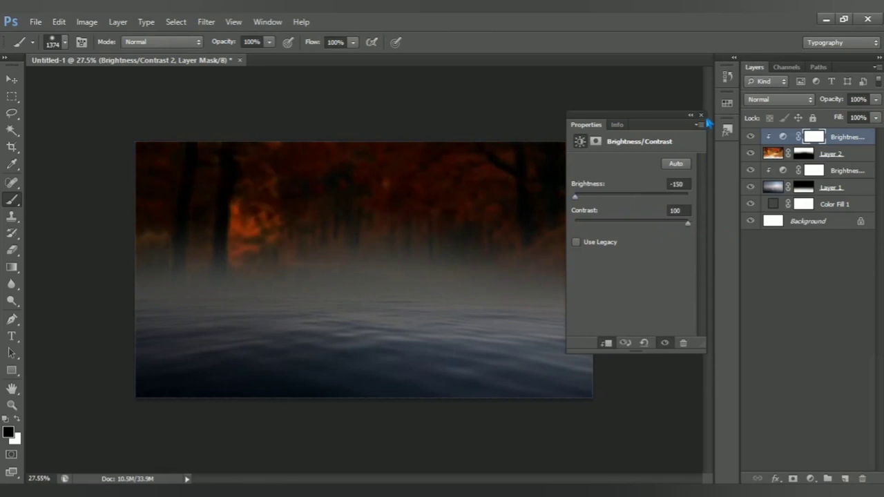
{"action": "left_click", "coordinate": [691, 115]}
Clip a Vibrance adjustment to the forest that drains its colour to grey
{"action": "left_click", "coordinate": [811, 478]}
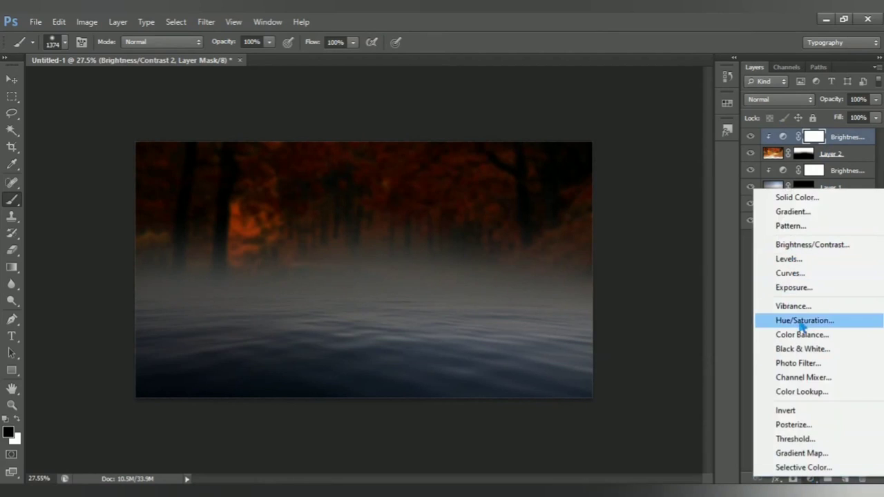
{"action": "left_click", "coordinate": [793, 308]}
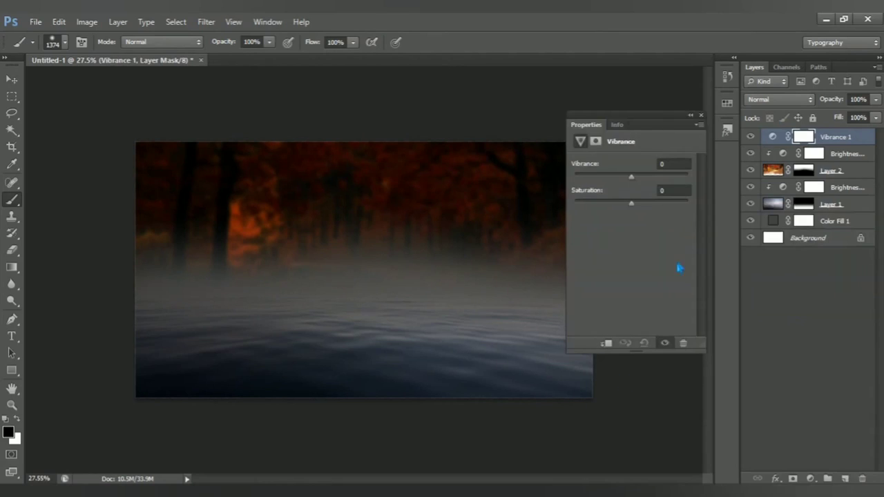
{"action": "left_click", "coordinate": [607, 344]}
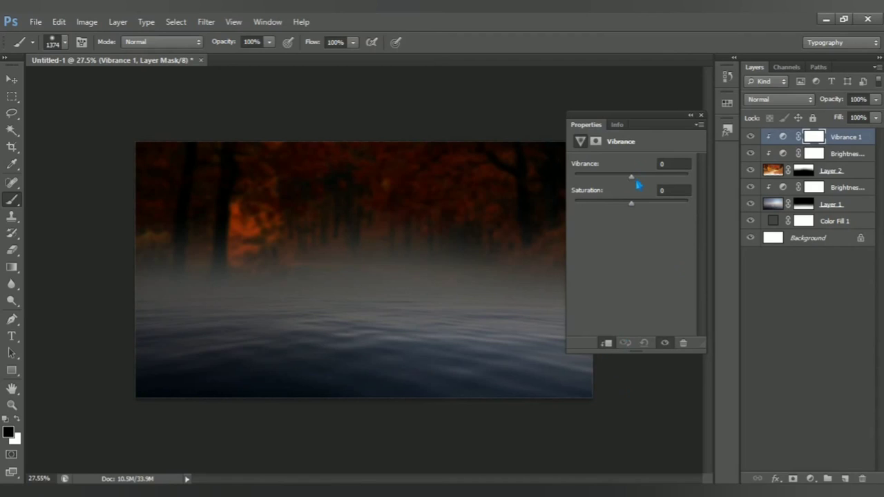
{"action": "left_click_drag", "start_coordinate": [633, 177], "coordinate": [559, 183]}
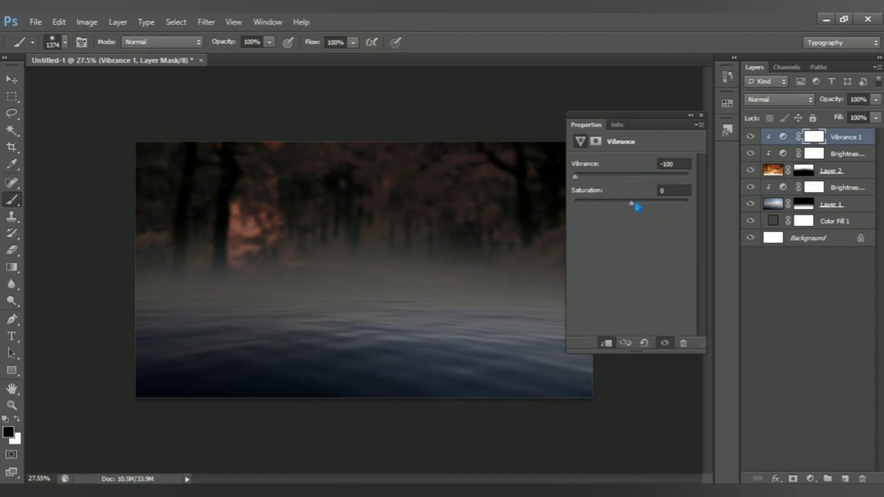
{"action": "left_click_drag", "start_coordinate": [634, 207], "coordinate": [517, 216]}
{"action": "left_click", "coordinate": [701, 115]}
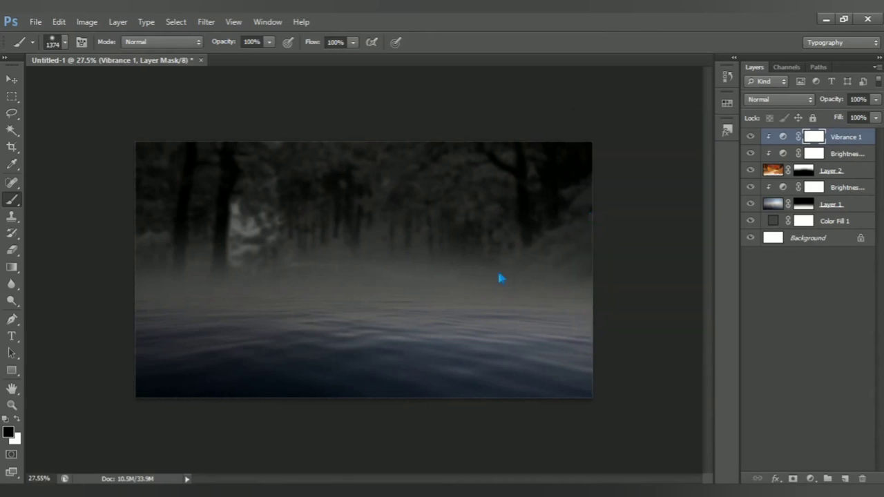
{"action": "scroll", "coordinate": [280, 357], "scroll_direction": "up", "scroll_amount": 2}
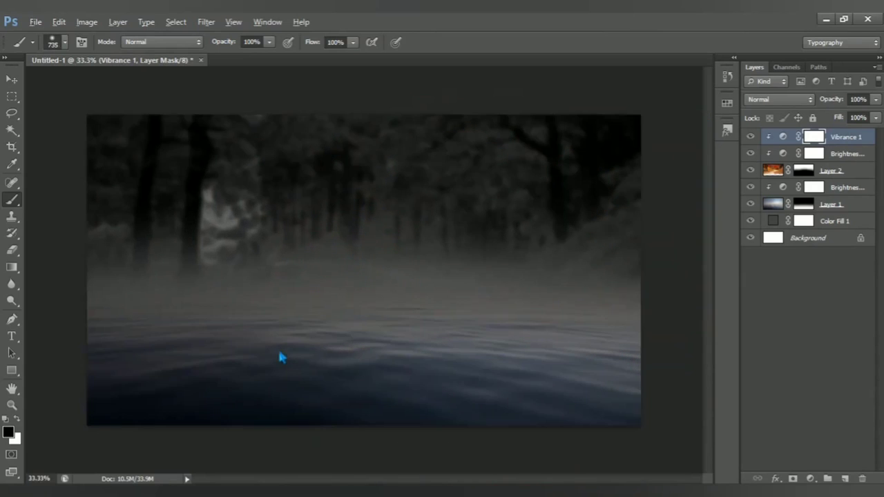
{"action": "scroll", "coordinate": [349, 313], "scroll_direction": "down", "scroll_amount": 1}
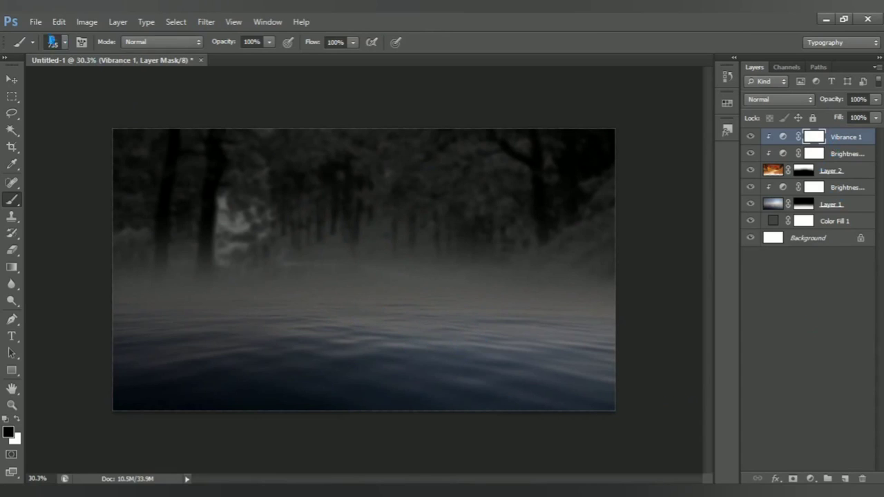
Open the boat_PNG19 image
{"action": "left_click", "coordinate": [36, 21]}
{"action": "left_click", "coordinate": [119, 48]}
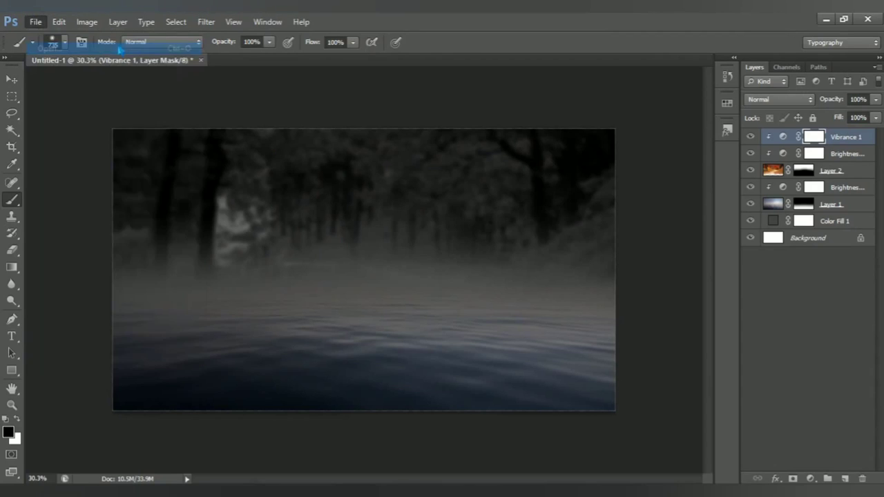
{"action": "left_click", "coordinate": [220, 116]}
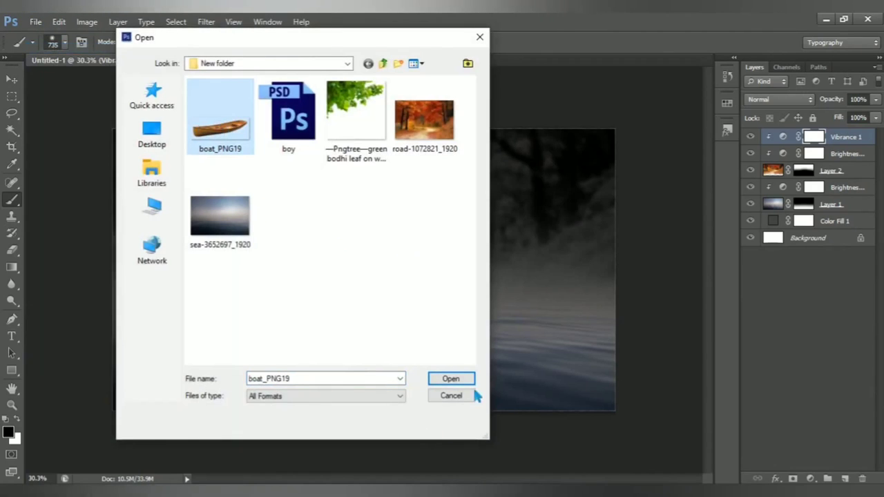
{"action": "left_click", "coordinate": [452, 380]}
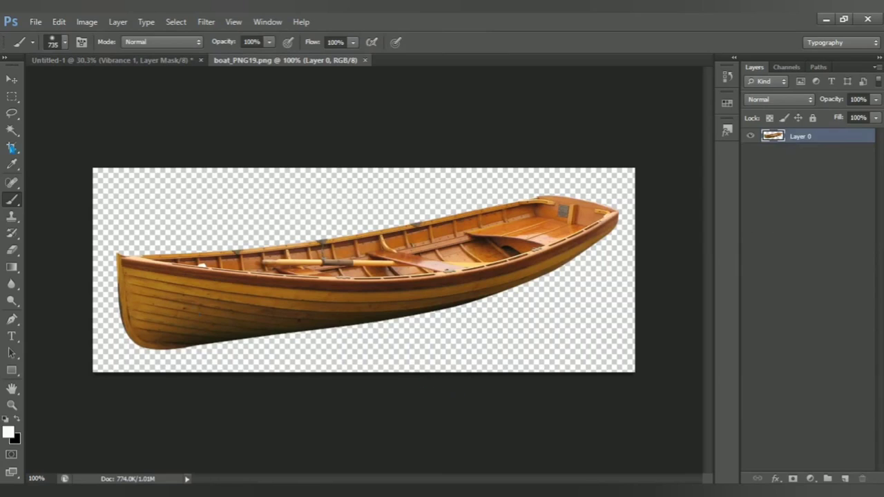
Move the boat into Untitled-1, unclip it, and enlarge it to about 122% on the water
{"action": "key", "text": "v"}
{"action": "mouse_move", "coordinate": [404, 296]}
{"action": "left_mouse_down"}
{"action": "mouse_move", "coordinate": [294, 317]}
{"action": "mouse_move", "coordinate": [384, 319]}
{"action": "left_mouse_up"}
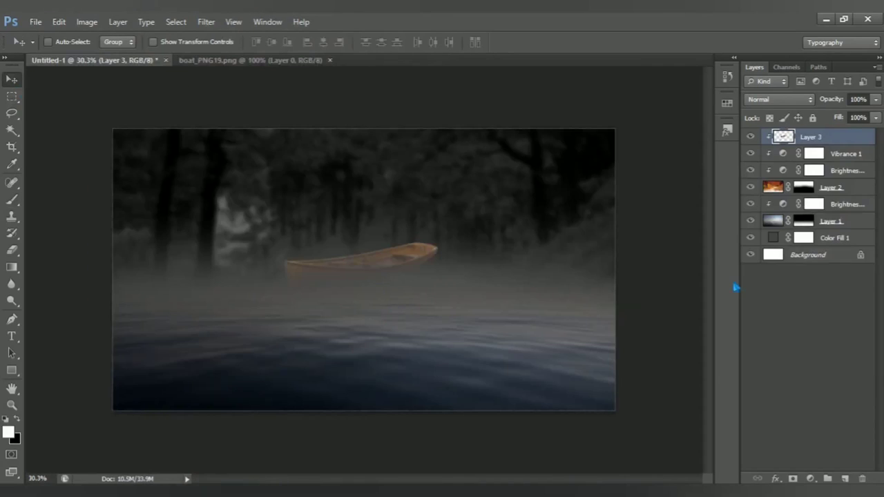
{"action": "key", "text": "ctrl+alt+g"}
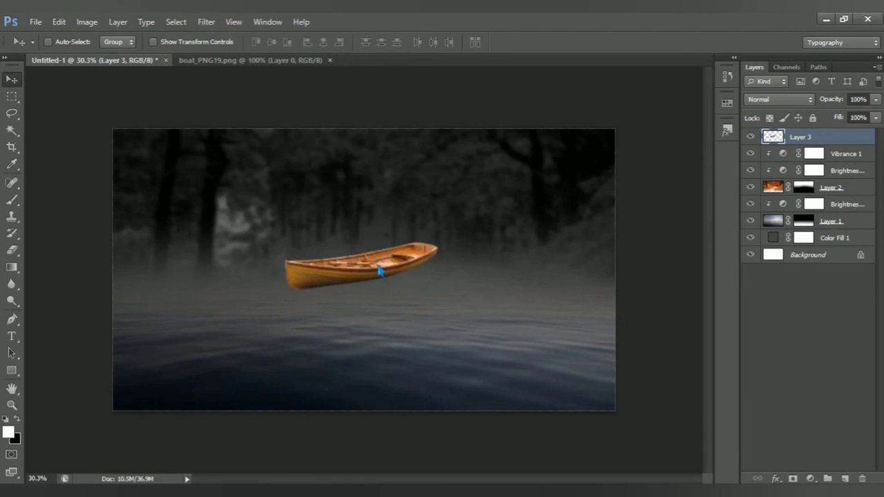
{"action": "left_click_drag", "start_coordinate": [379, 271], "coordinate": [385, 347]}
{"action": "key", "text": "ctrl+t"}
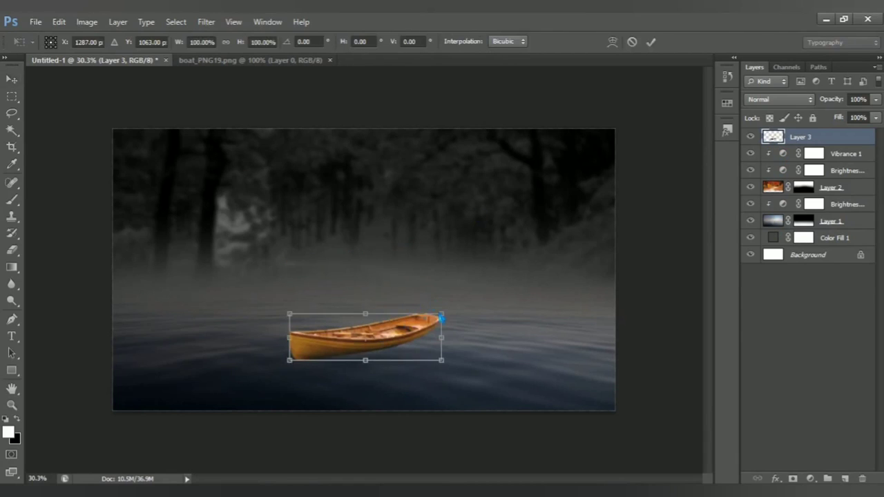
{"action": "left_click_drag", "start_coordinate": [442, 315], "coordinate": [464, 315]}
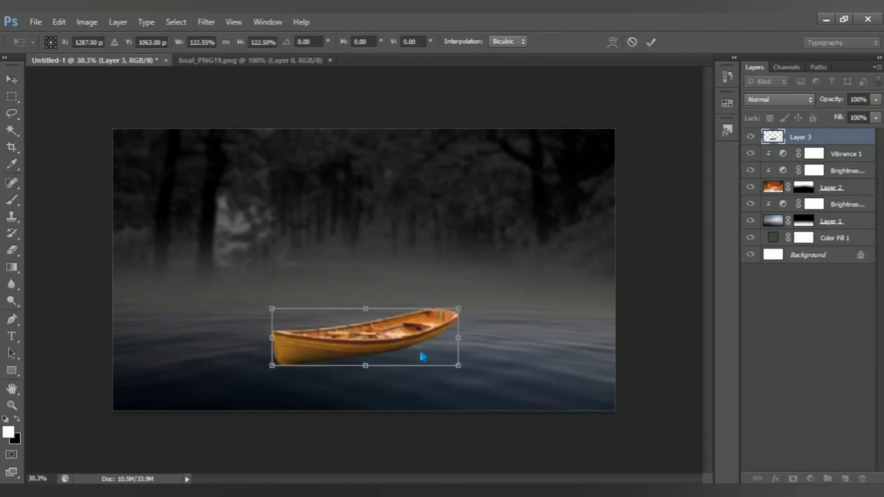
{"action": "left_click_drag", "start_coordinate": [423, 356], "coordinate": [434, 362]}
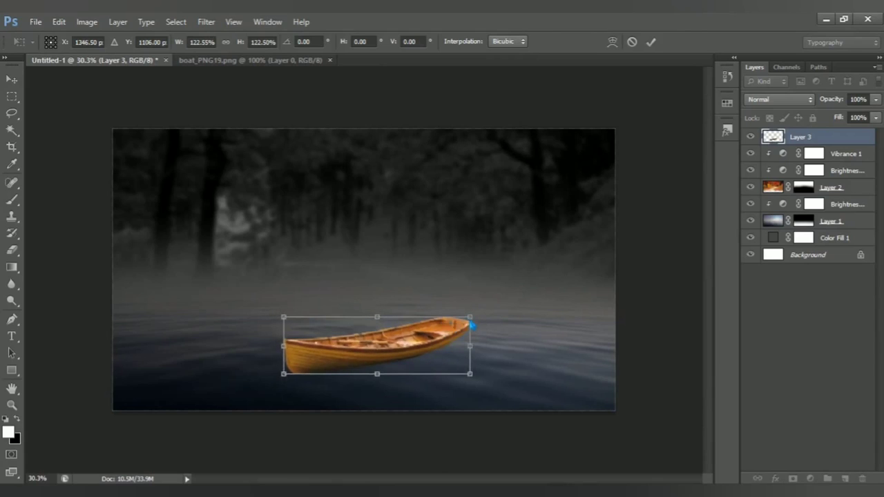
{"action": "key", "text": "Return"}
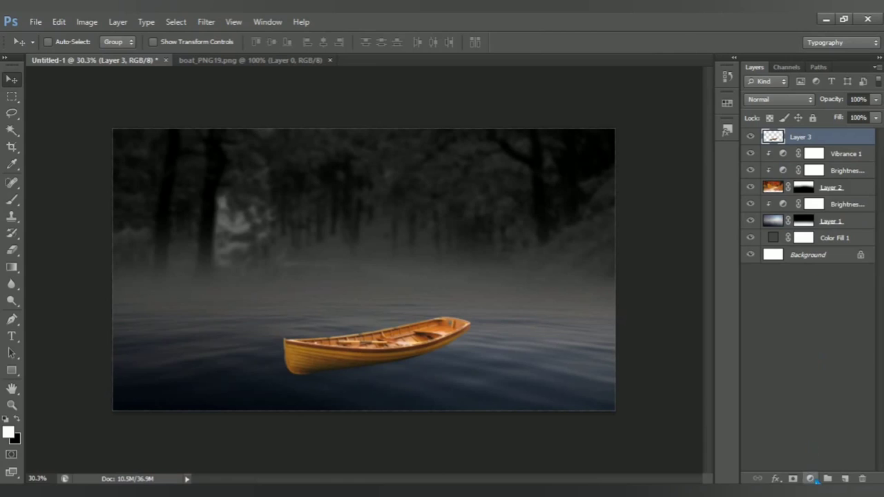
{"action": "left_click", "coordinate": [810, 478]}
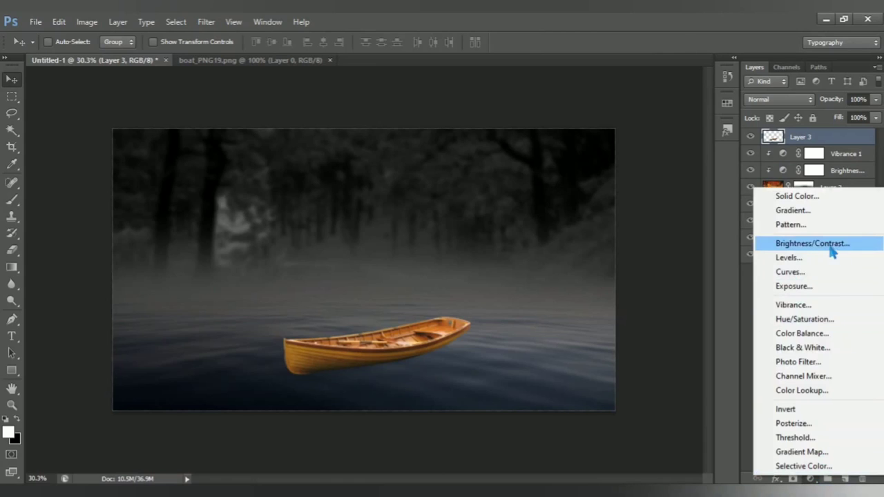
Clip Brightness/Contrast to the boat (brightness -66, contrast 33), then close boat_PNG19
{"action": "left_click", "coordinate": [808, 243]}
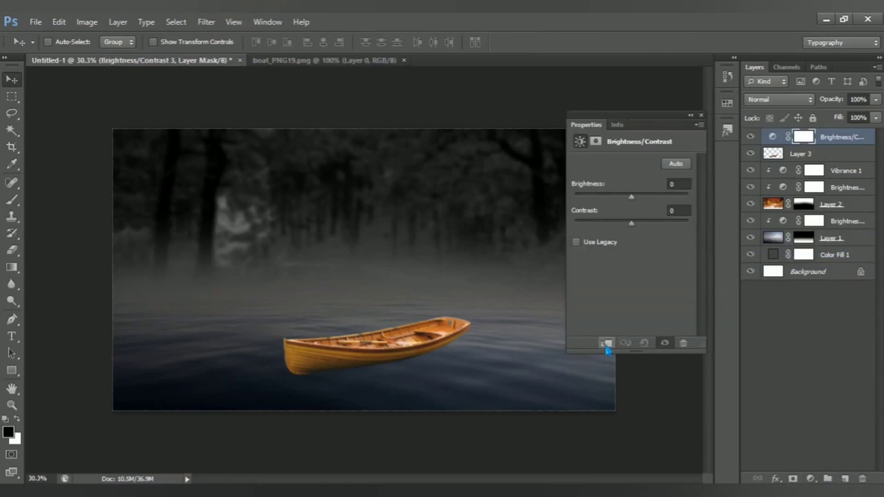
{"action": "left_click", "coordinate": [606, 343]}
{"action": "left_click_drag", "start_coordinate": [637, 203], "coordinate": [612, 202]}
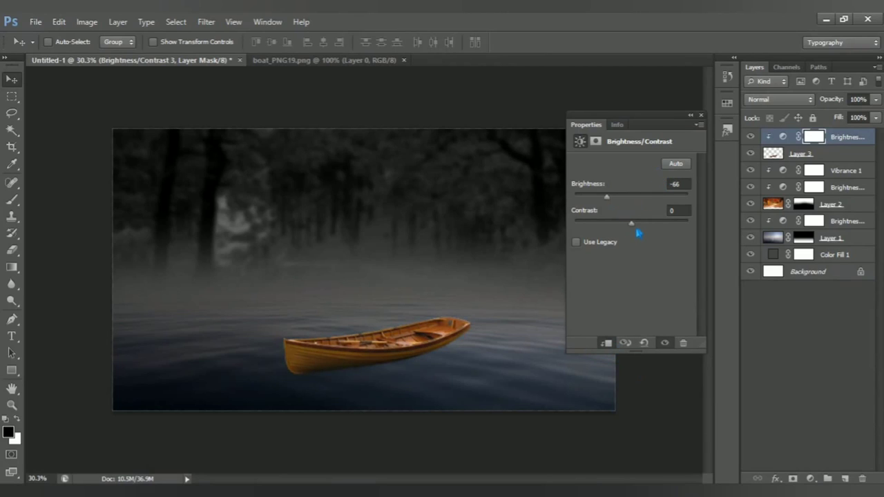
{"action": "left_click_drag", "start_coordinate": [637, 233], "coordinate": [657, 235]}
{"action": "left_click", "coordinate": [700, 115]}
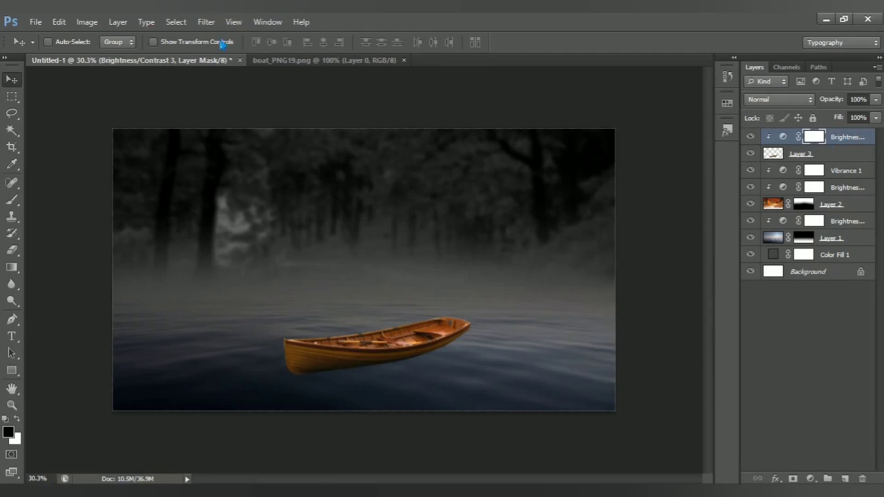
{"action": "left_click", "coordinate": [404, 60]}
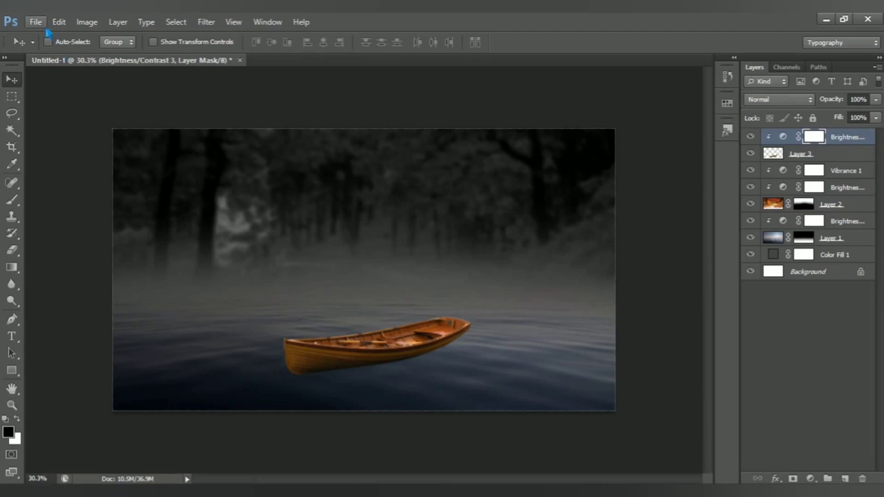
Open boy.psd and drag the boy into the Untitled-1 composite
{"action": "left_click", "coordinate": [35, 22]}
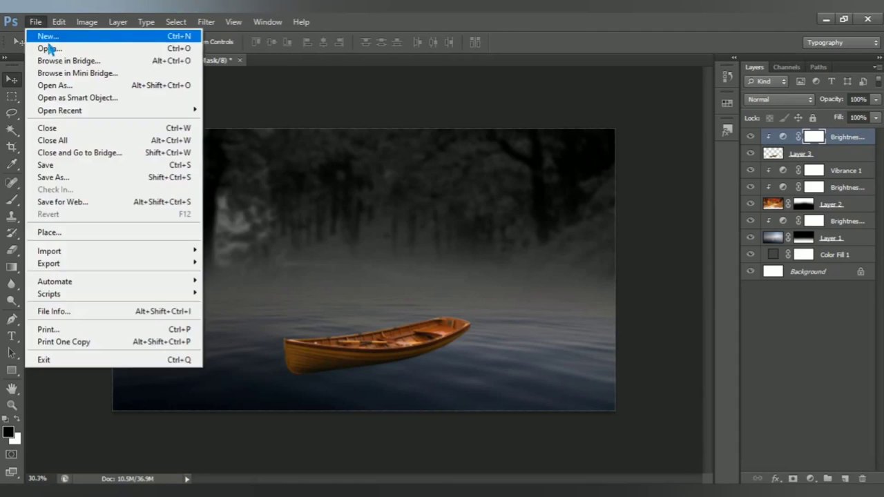
{"action": "left_click", "coordinate": [110, 56]}
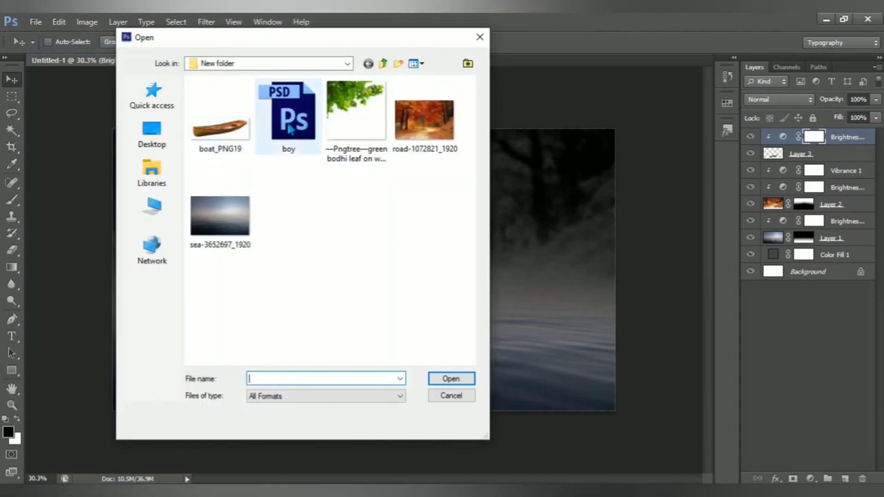
{"action": "left_click", "coordinate": [290, 121]}
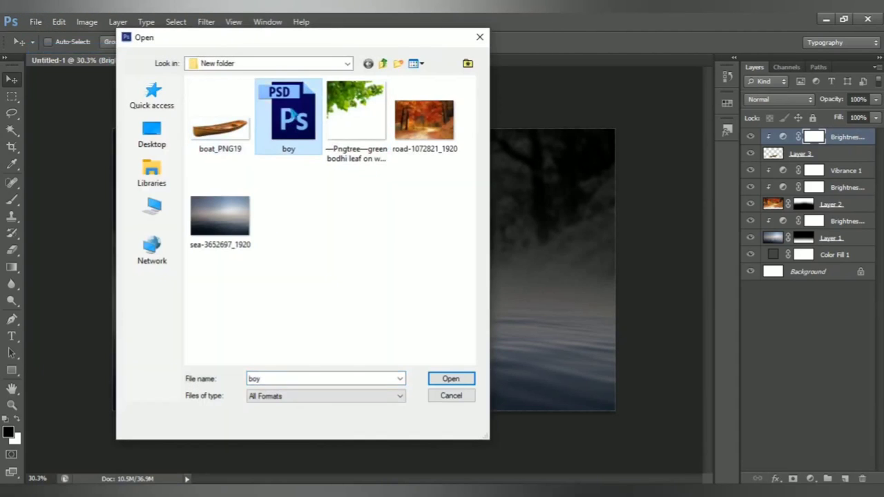
{"action": "left_click", "coordinate": [450, 379]}
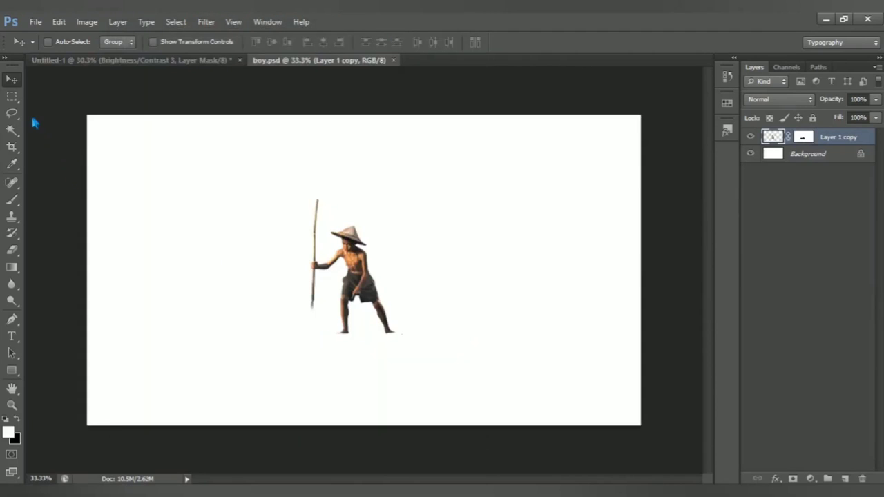
{"action": "mouse_move", "coordinate": [362, 269]}
{"action": "left_mouse_down"}
{"action": "mouse_move", "coordinate": [89, 72]}
{"action": "mouse_move", "coordinate": [102, 62]}
{"action": "mouse_move", "coordinate": [382, 308]}
{"action": "left_mouse_up"}
{"action": "scroll", "coordinate": [375, 322], "scroll_direction": "up", "scroll_amount": 2}
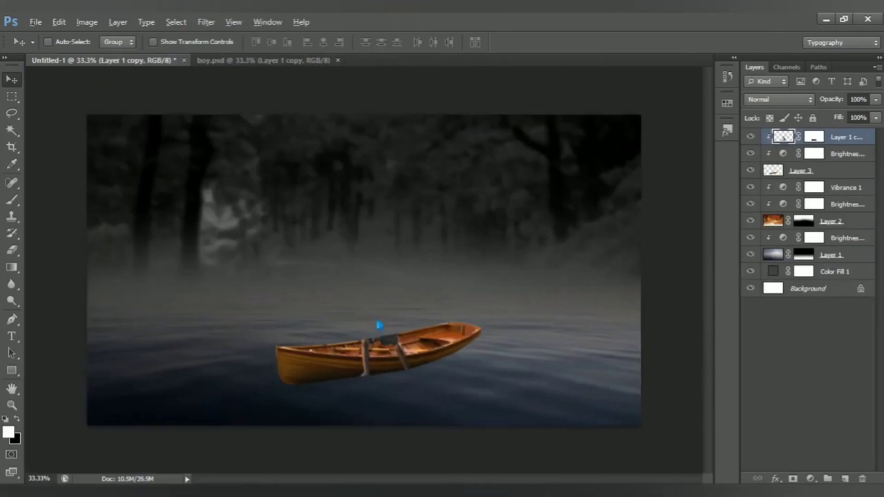
{"action": "scroll", "coordinate": [555, 321], "scroll_direction": "up", "scroll_amount": 1}
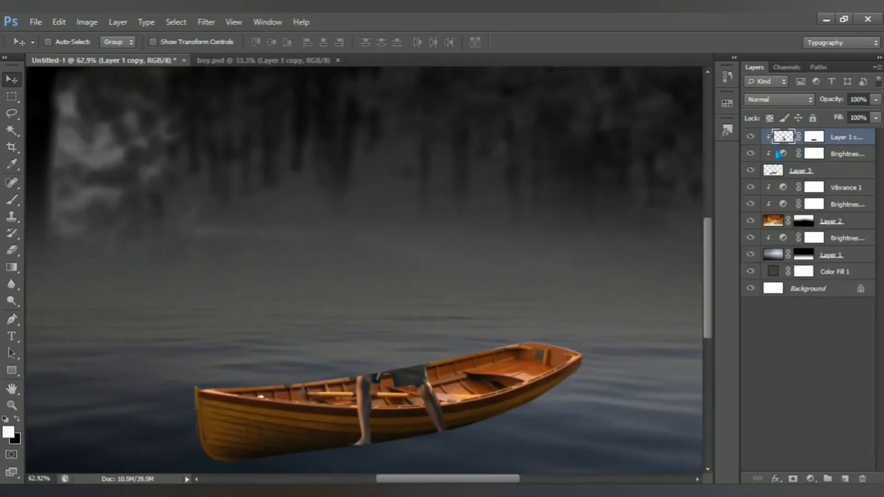
Release the boy's clipping mask and position him standing on the boat's deck
{"action": "left_click", "coordinate": [781, 145], "text": "alt"}
{"action": "left_click_drag", "start_coordinate": [394, 370], "coordinate": [381, 330]}
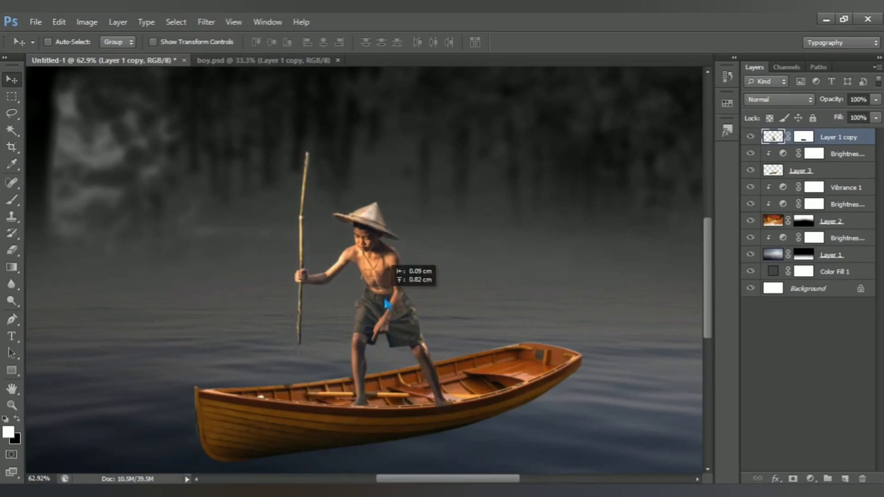
{"action": "scroll", "coordinate": [382, 329], "scroll_direction": "up", "scroll_amount": 1}
{"action": "scroll", "coordinate": [384, 338], "scroll_direction": "up", "scroll_amount": 2}
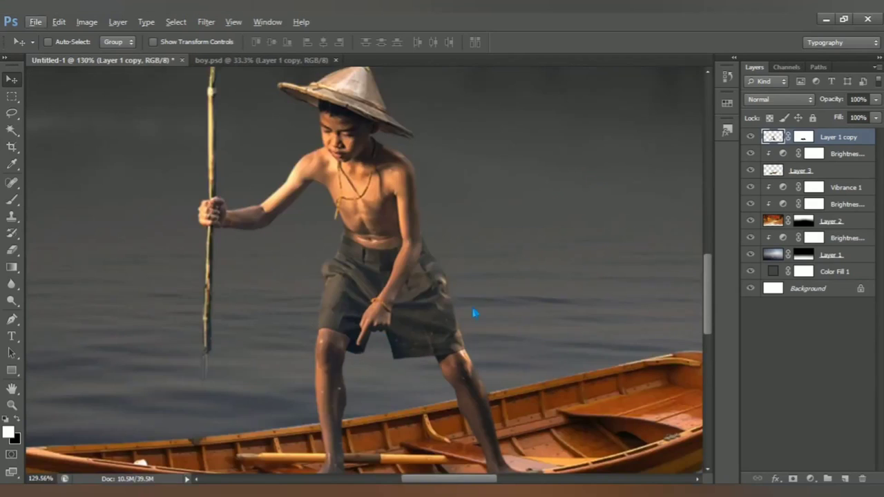
{"action": "scroll", "coordinate": [455, 290], "scroll_direction": "down", "scroll_amount": 3}
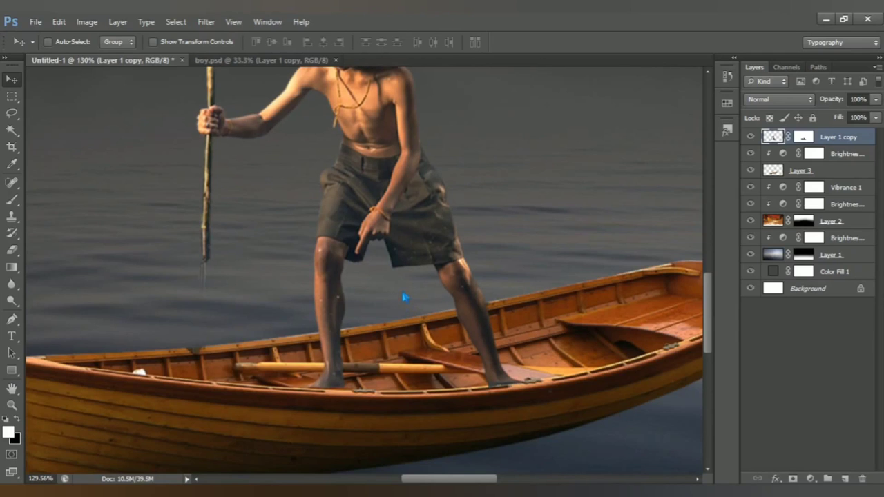
{"action": "scroll", "coordinate": [393, 328], "scroll_direction": "down", "scroll_amount": 2}
{"action": "scroll", "coordinate": [391, 330], "scroll_direction": "down", "scroll_amount": 2}
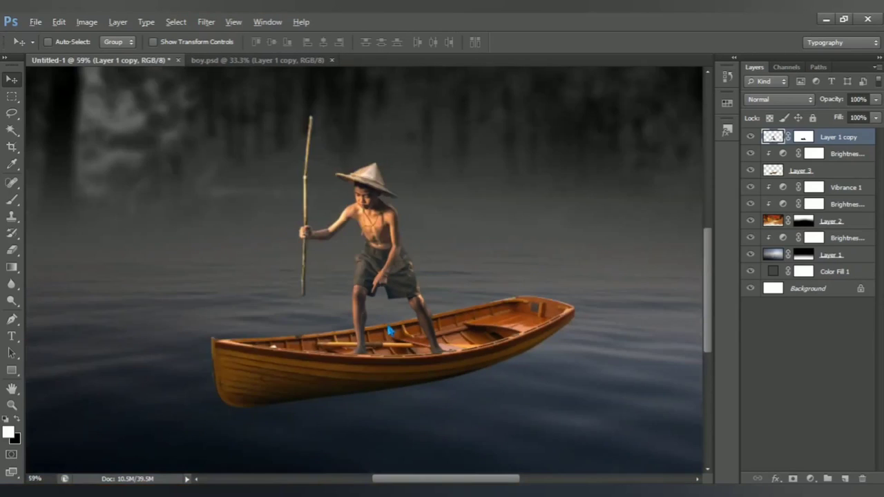
{"action": "scroll", "coordinate": [391, 332], "scroll_direction": "down", "scroll_amount": 1}
{"action": "key", "text": "alt"}
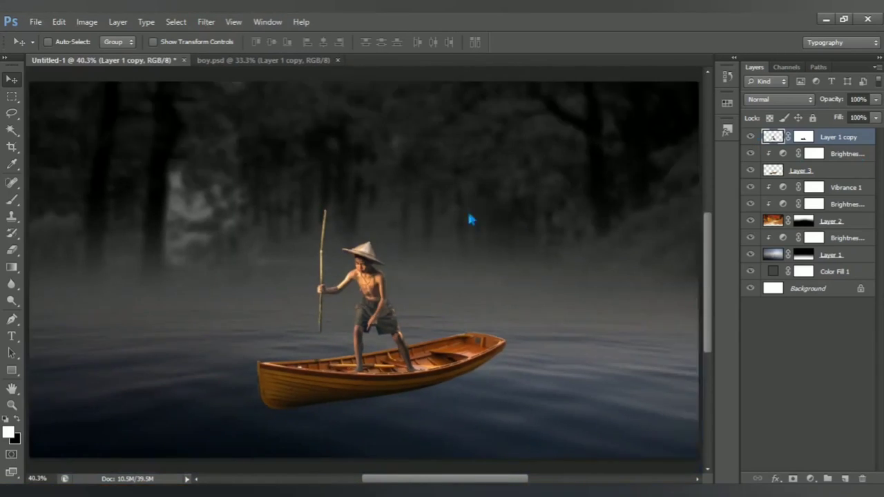
{"action": "left_click_drag", "start_coordinate": [469, 219], "coordinate": [384, 281]}
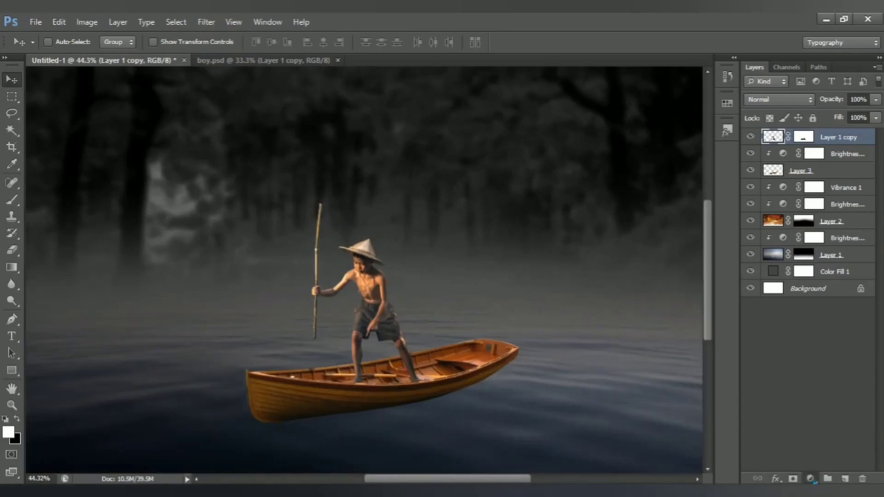
Clip a Brightness/Contrast layer to the boy with brightness 12 and contrast 28
{"action": "left_click", "coordinate": [811, 479]}
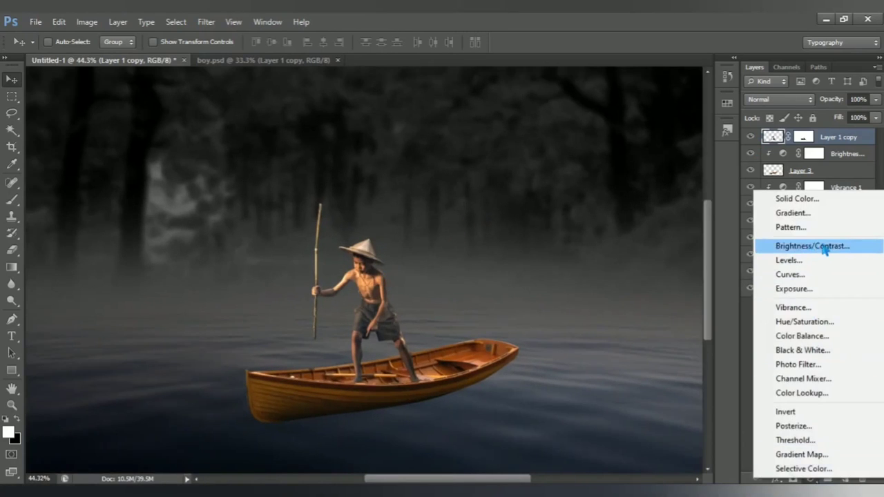
{"action": "left_click", "coordinate": [824, 250]}
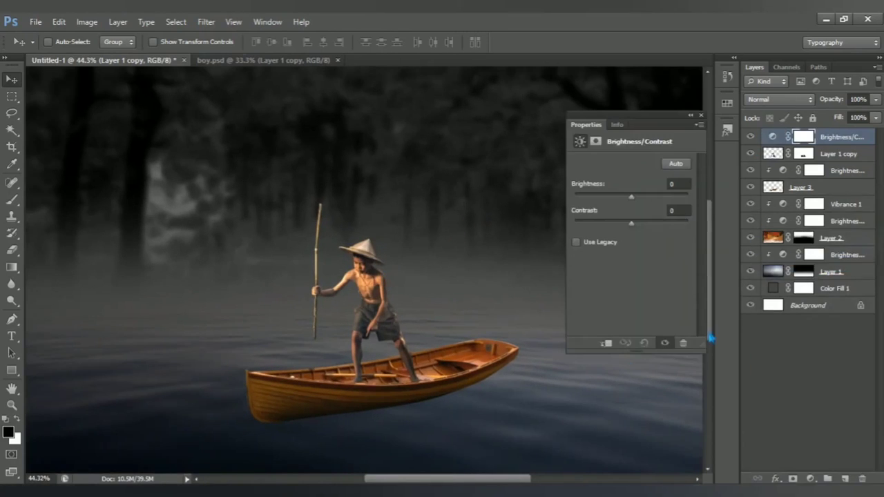
{"action": "left_click", "coordinate": [611, 344]}
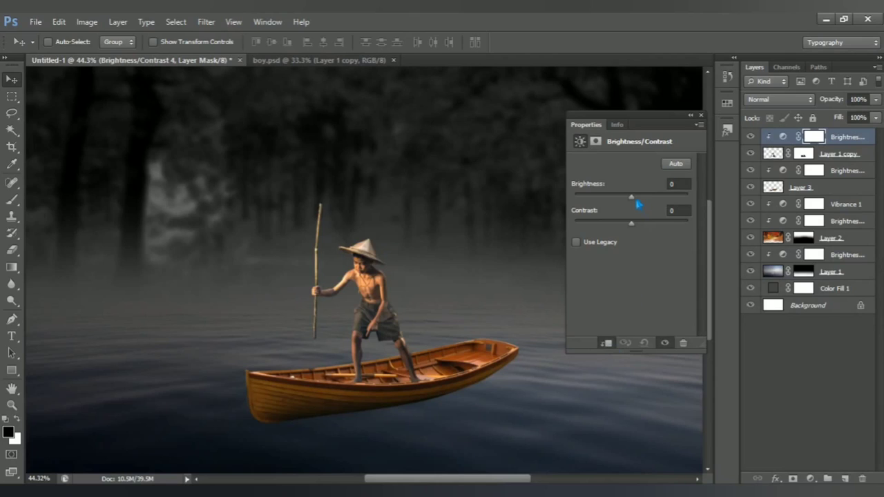
{"action": "left_click_drag", "start_coordinate": [636, 202], "coordinate": [648, 232]}
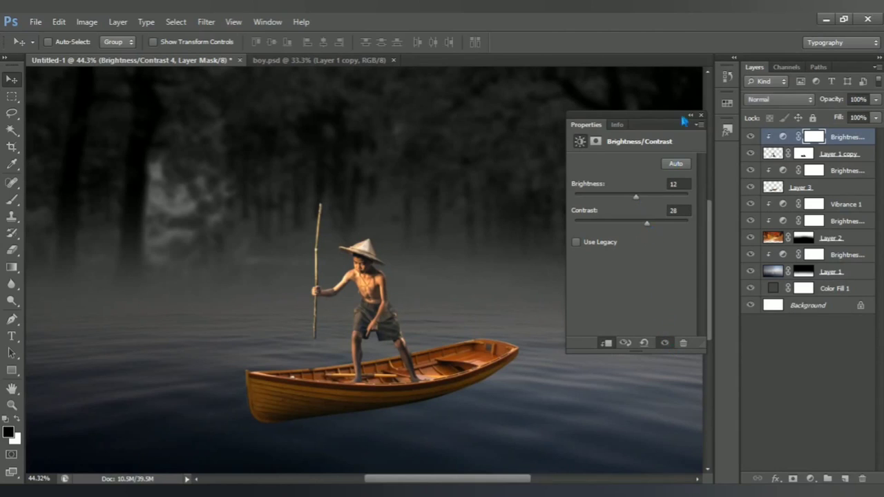
{"action": "left_click", "coordinate": [726, 129]}
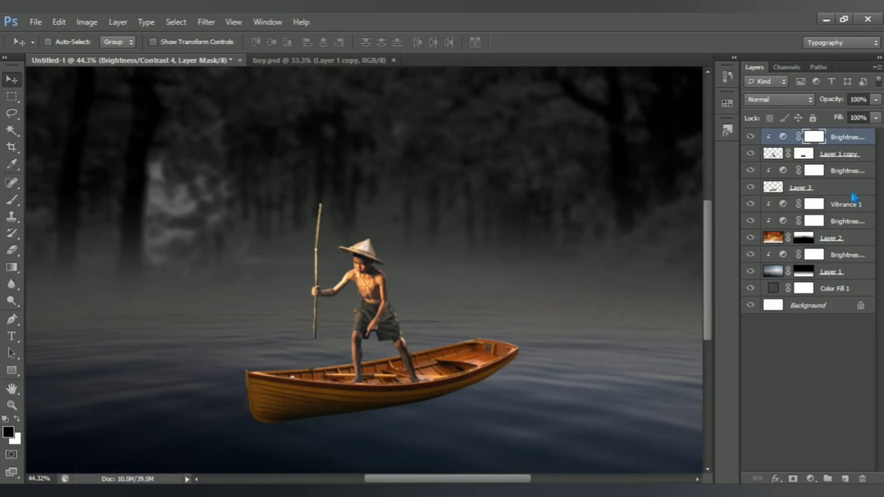
{"action": "scroll", "coordinate": [458, 297], "scroll_direction": "down", "scroll_amount": 2}
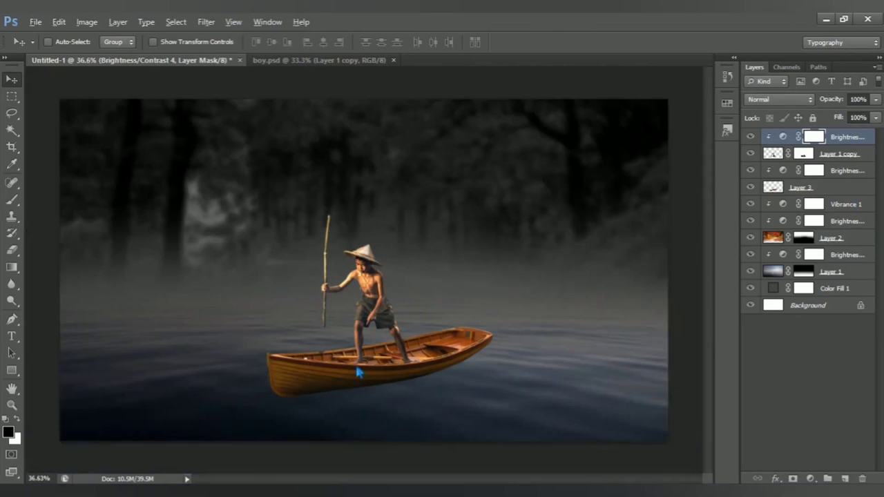
{"action": "scroll", "coordinate": [361, 369], "scroll_direction": "up", "scroll_amount": 1}
{"action": "scroll", "coordinate": [364, 366], "scroll_direction": "down", "scroll_amount": 1}
Close boy.psd, open the green bodhi leaf PNG and drag it into the boat scene
{"action": "left_click", "coordinate": [393, 61]}
{"action": "left_click", "coordinate": [35, 22]}
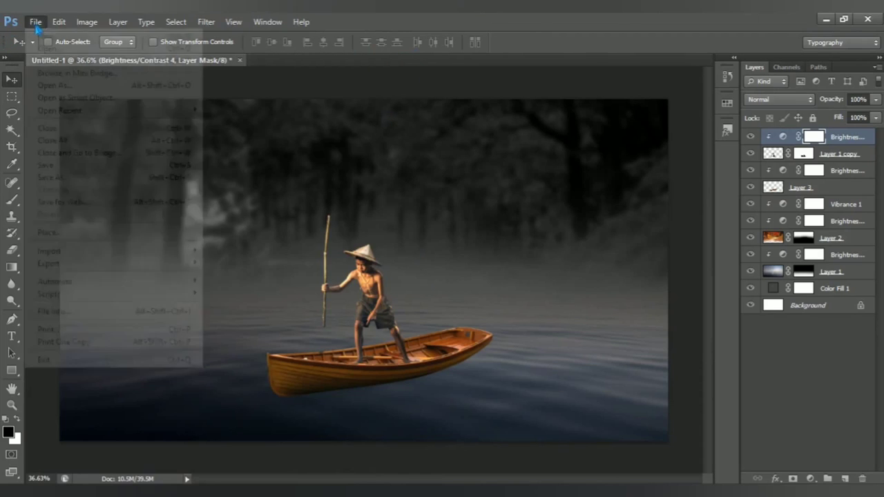
{"action": "left_click", "coordinate": [116, 52]}
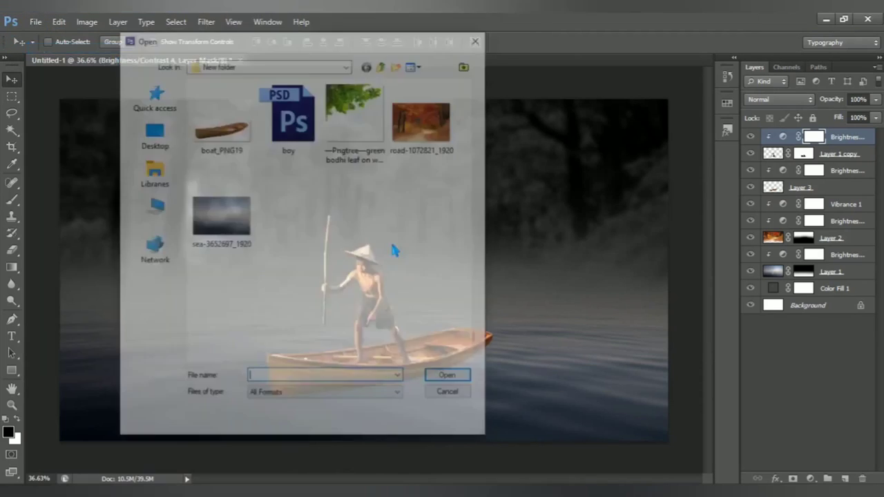
{"action": "left_click", "coordinate": [368, 123]}
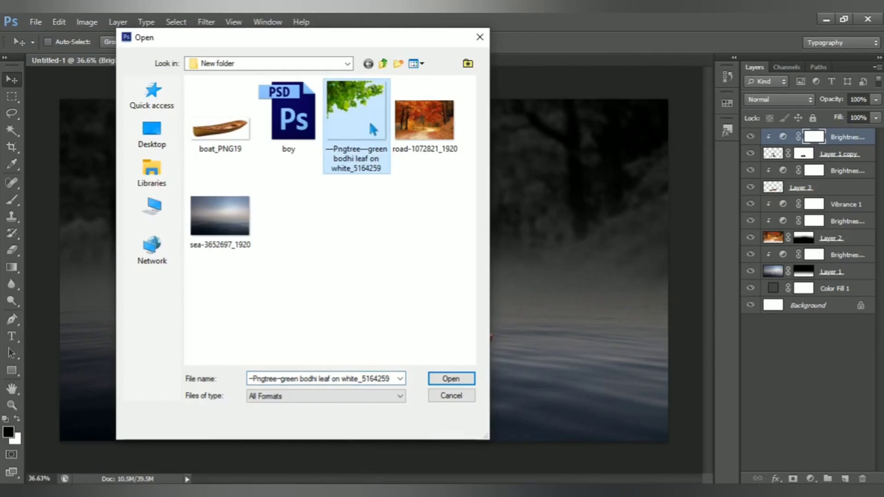
{"action": "left_click", "coordinate": [449, 381]}
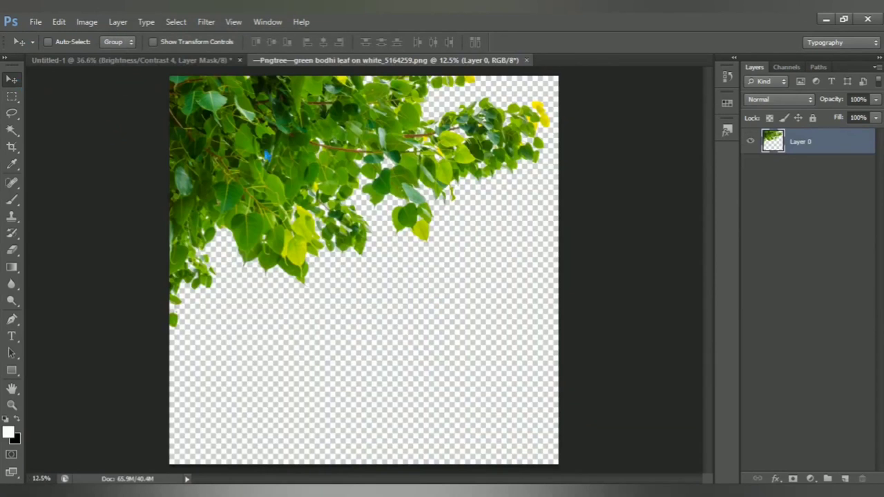
{"action": "mouse_move", "coordinate": [279, 152]}
{"action": "left_mouse_down"}
{"action": "mouse_move", "coordinate": [221, 187]}
{"action": "mouse_move", "coordinate": [319, 307]}
{"action": "left_mouse_up"}
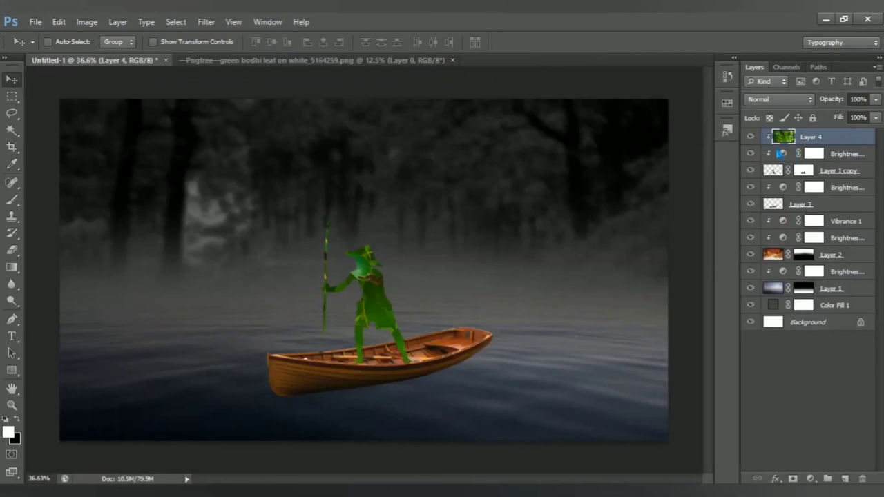
Unclip the leaves and scale them down to about 26% above the boat
{"action": "key", "text": "ctrl+alt+g"}
{"action": "scroll", "coordinate": [428, 297], "scroll_direction": "down", "scroll_amount": 3}
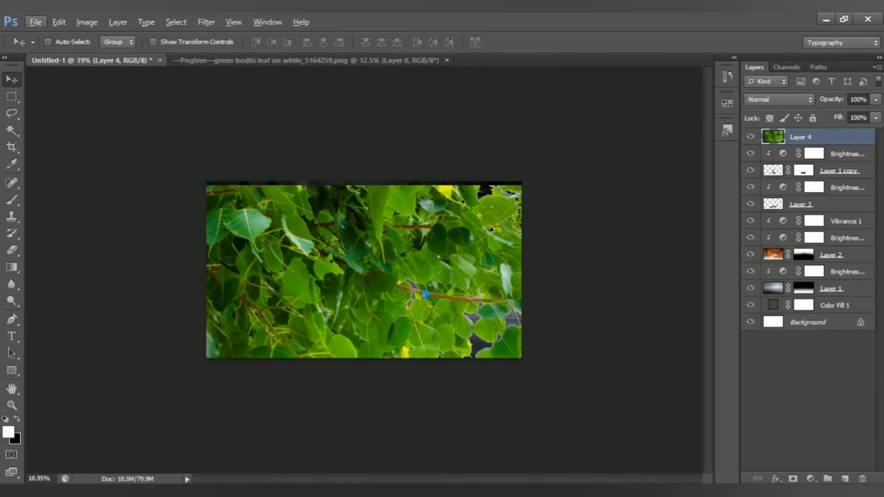
{"action": "key", "text": "ctrl+t"}
{"action": "left_click_drag", "start_coordinate": [183, 187], "coordinate": [398, 325]}
{"action": "scroll", "coordinate": [366, 269], "scroll_direction": "up", "scroll_amount": 2}
{"action": "scroll", "coordinate": [366, 270], "scroll_direction": "up", "scroll_amount": 1}
{"action": "mouse_move", "coordinate": [475, 365]}
{"action": "left_mouse_down"}
{"action": "mouse_move", "coordinate": [442, 219]}
{"action": "mouse_move", "coordinate": [448, 179]}
{"action": "mouse_move", "coordinate": [418, 236]}
{"action": "left_mouse_up"}
{"action": "scroll", "coordinate": [473, 219], "scroll_direction": "up", "scroll_amount": 1}
Flip the leaves horizontally, shrink, rotate about -14° and tuck them into the top-right corner
{"action": "right_click", "coordinate": [419, 232]}
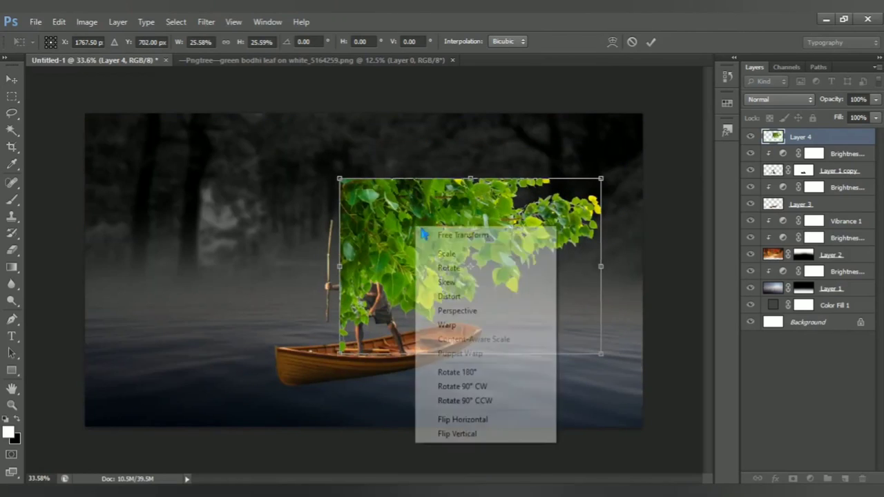
{"action": "left_click", "coordinate": [483, 421]}
{"action": "left_click_drag", "start_coordinate": [542, 313], "coordinate": [620, 179]}
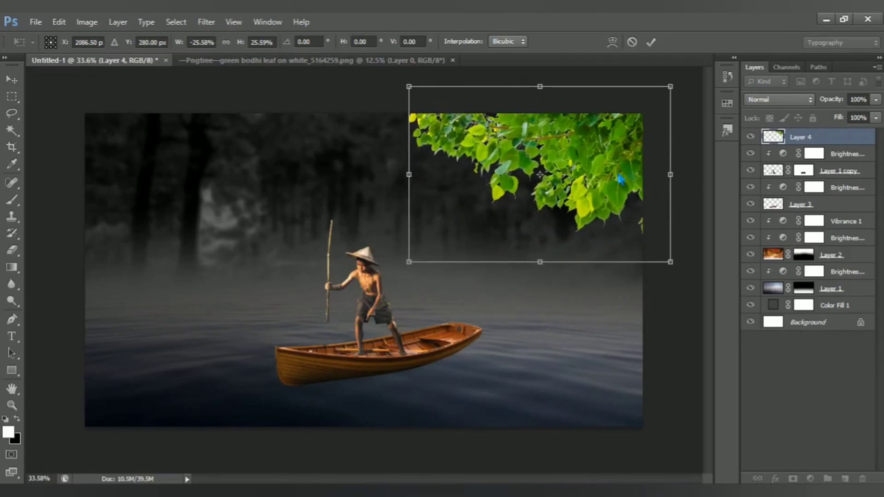
{"action": "mouse_move", "coordinate": [671, 262]}
{"action": "left_mouse_down"}
{"action": "mouse_move", "coordinate": [659, 256]}
{"action": "mouse_move", "coordinate": [683, 232]}
{"action": "left_mouse_up"}
{"action": "left_click_drag", "start_coordinate": [631, 191], "coordinate": [636, 195]}
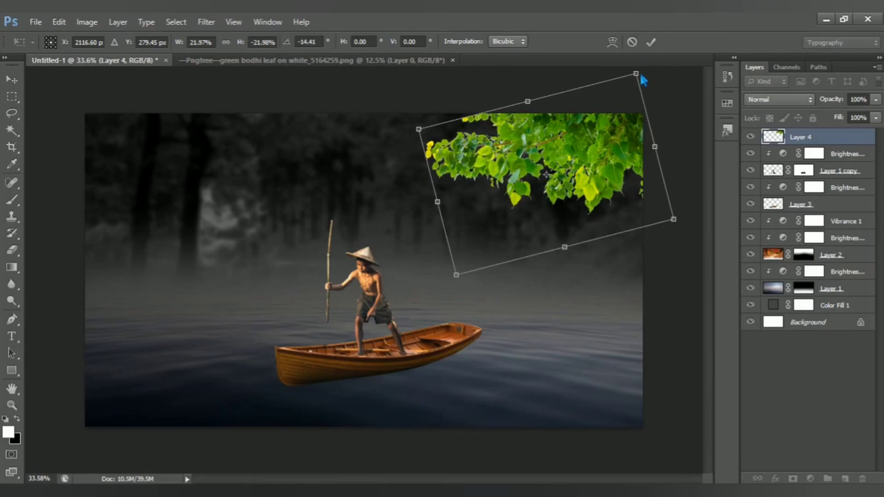
{"action": "left_click_drag", "start_coordinate": [641, 80], "coordinate": [636, 81]}
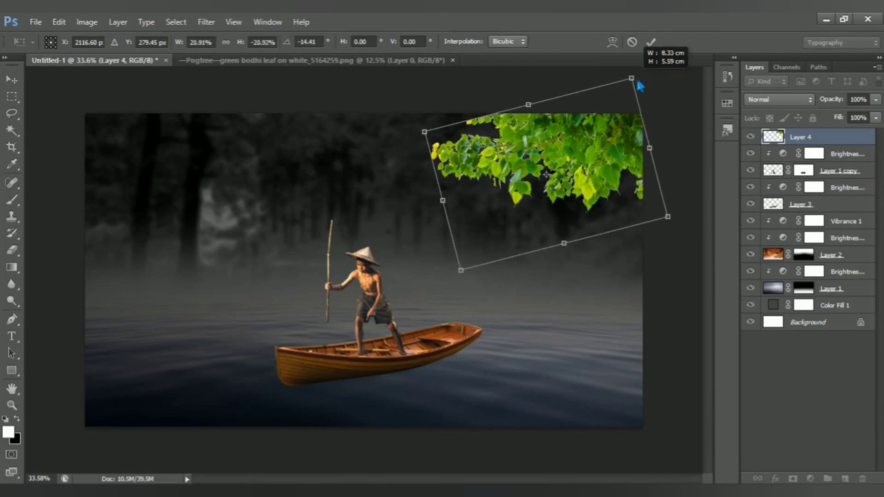
{"action": "key", "text": "Return"}
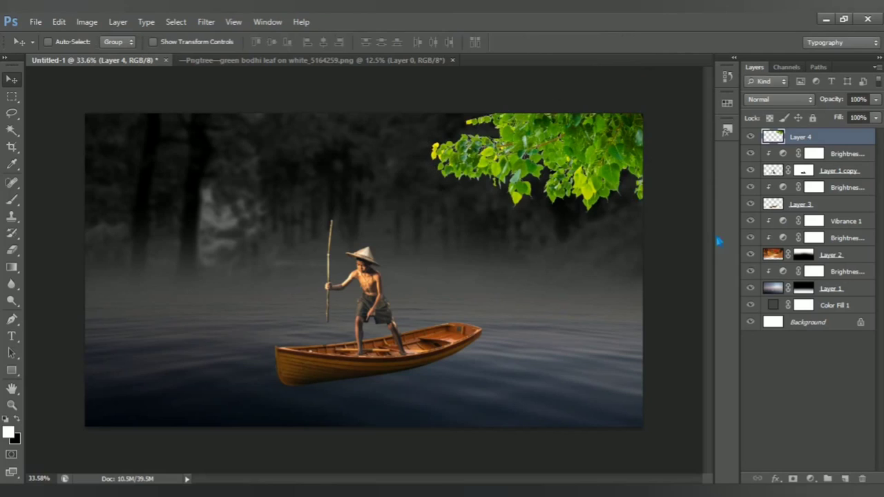
Duplicate Layer 4 as Layer 4 copy and move the copy left
{"action": "right_click", "coordinate": [800, 143]}
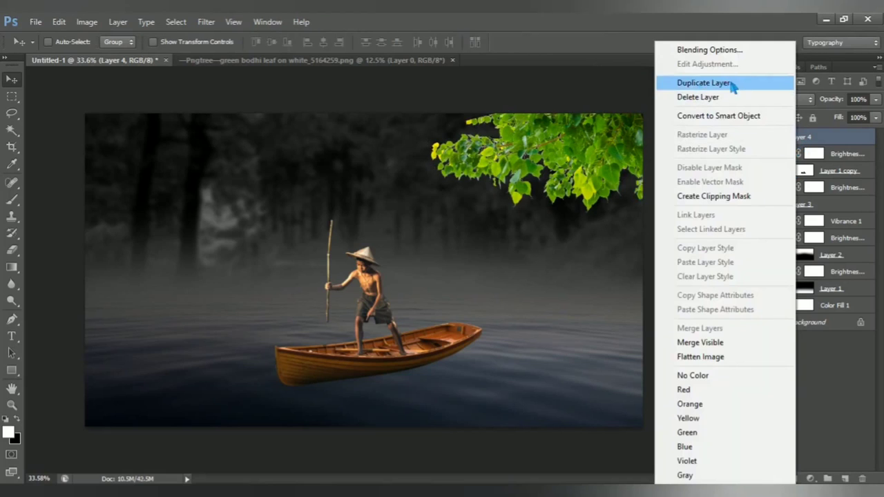
{"action": "left_click", "coordinate": [706, 83]}
{"action": "left_click", "coordinate": [571, 164]}
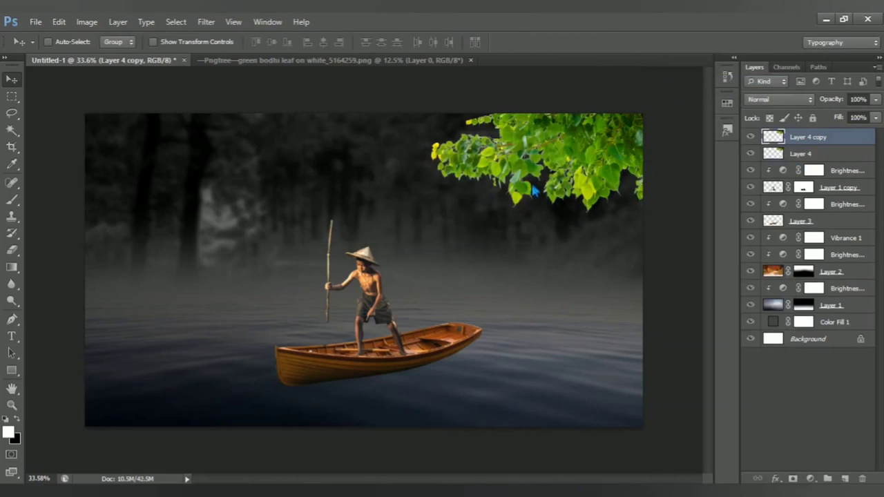
{"action": "mouse_move", "coordinate": [560, 160]}
{"action": "left_mouse_down"}
{"action": "mouse_move", "coordinate": [342, 158]}
{"action": "mouse_move", "coordinate": [458, 105]}
{"action": "mouse_move", "coordinate": [395, 91]}
{"action": "mouse_move", "coordinate": [396, 143]}
{"action": "mouse_move", "coordinate": [440, 111]}
{"action": "mouse_move", "coordinate": [427, 125]}
{"action": "left_mouse_up"}
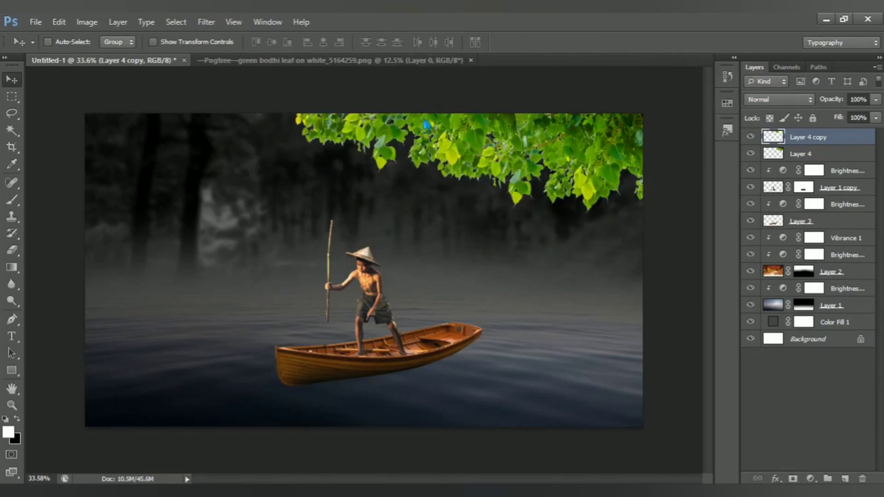
Rotate and slightly shrink the copied leaves, placing them against the top edge
{"action": "key", "text": "ctrl+t"}
{"action": "mouse_move", "coordinate": [543, 194]}
{"action": "left_mouse_down"}
{"action": "mouse_move", "coordinate": [587, 134]}
{"action": "mouse_move", "coordinate": [464, 142]}
{"action": "mouse_move", "coordinate": [477, 146]}
{"action": "left_mouse_up"}
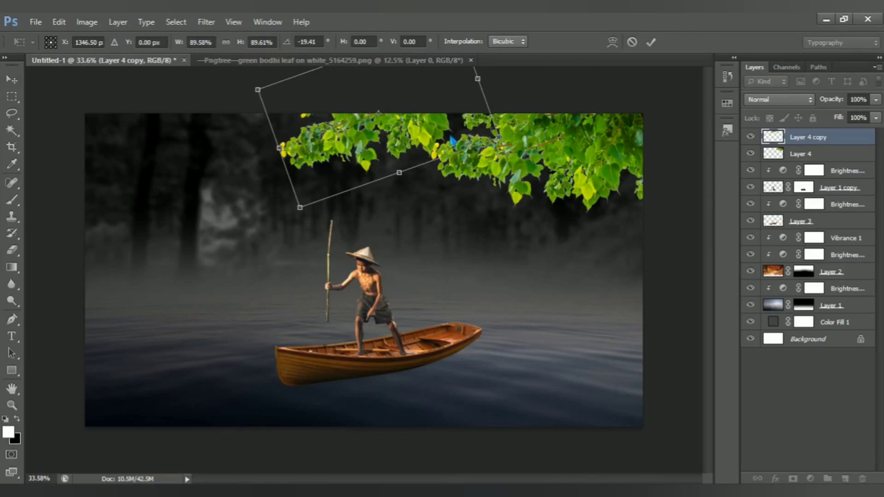
{"action": "left_click_drag", "start_coordinate": [377, 113], "coordinate": [366, 107]}
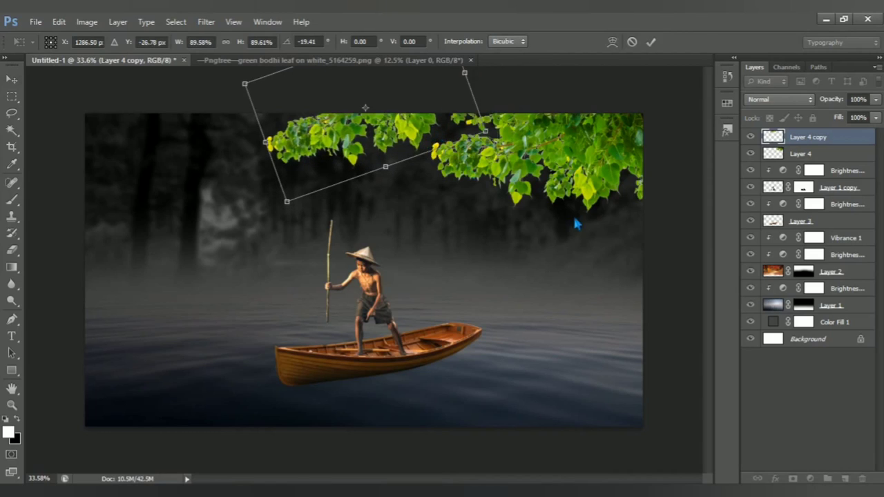
{"action": "left_click_drag", "start_coordinate": [490, 142], "coordinate": [452, 124]}
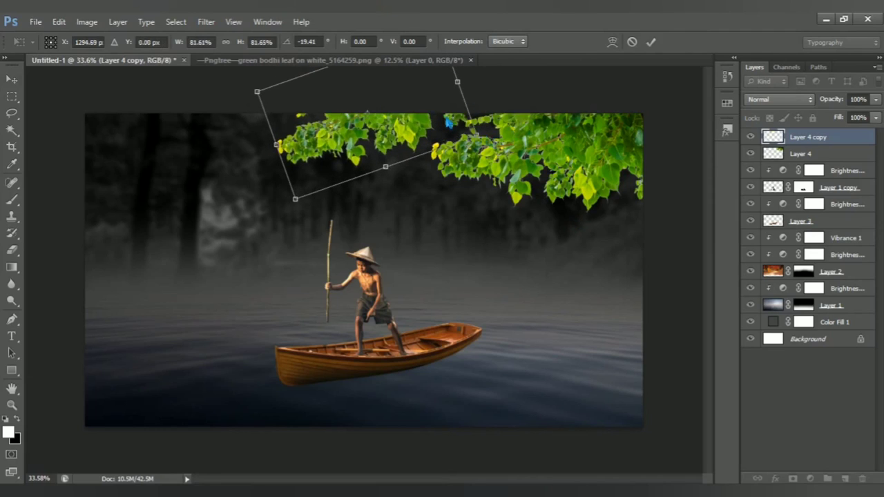
{"action": "left_click_drag", "start_coordinate": [367, 114], "coordinate": [378, 100]}
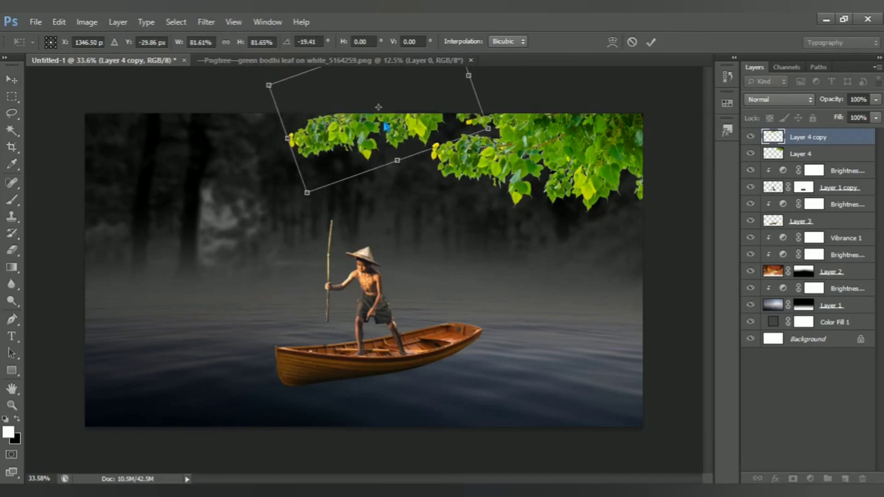
{"action": "key", "text": "Return"}
{"action": "scroll", "coordinate": [446, 214], "scroll_direction": "up", "scroll_amount": 1}
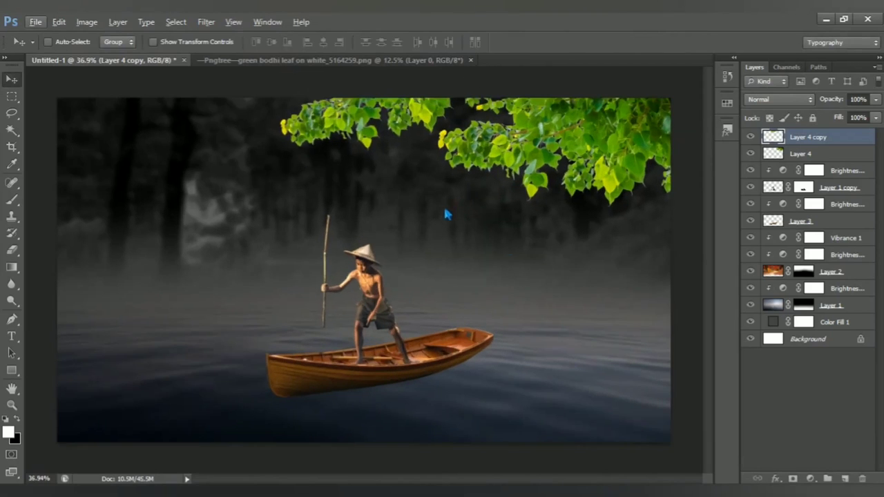
Merge Layer 4 and Layer 4 copy into a single Layer 4 copy
{"action": "left_click", "coordinate": [815, 155], "text": "shift"}
{"action": "left_click", "coordinate": [811, 479]}
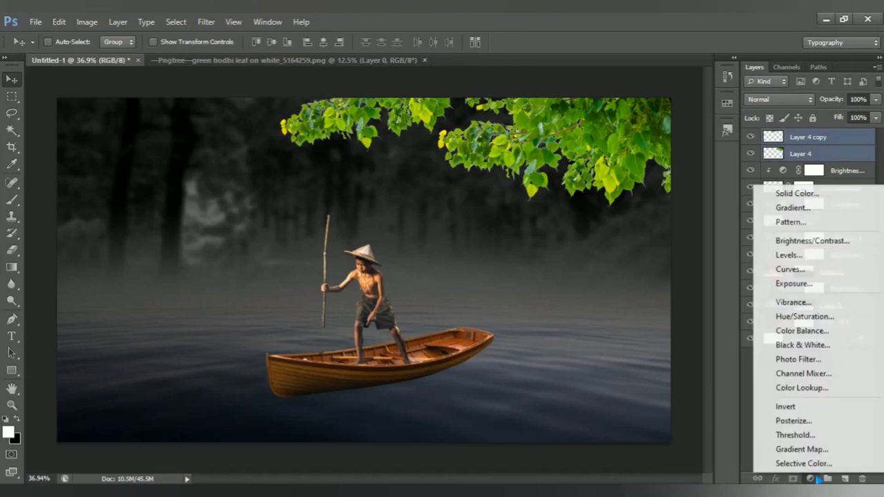
{"action": "left_click", "coordinate": [730, 28]}
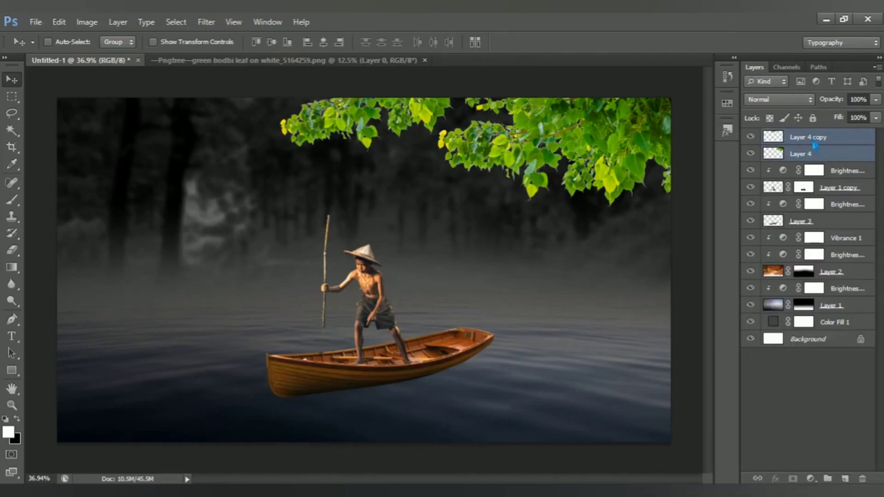
{"action": "right_click", "coordinate": [817, 149]}
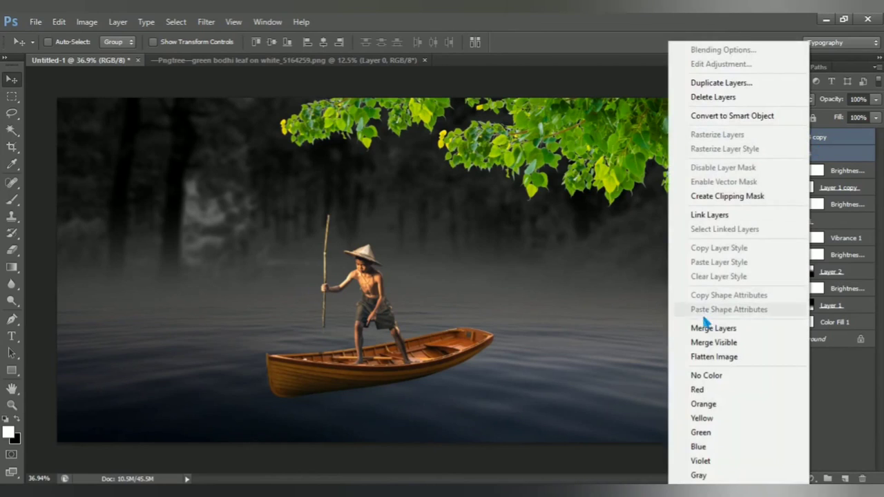
{"action": "left_click", "coordinate": [735, 330]}
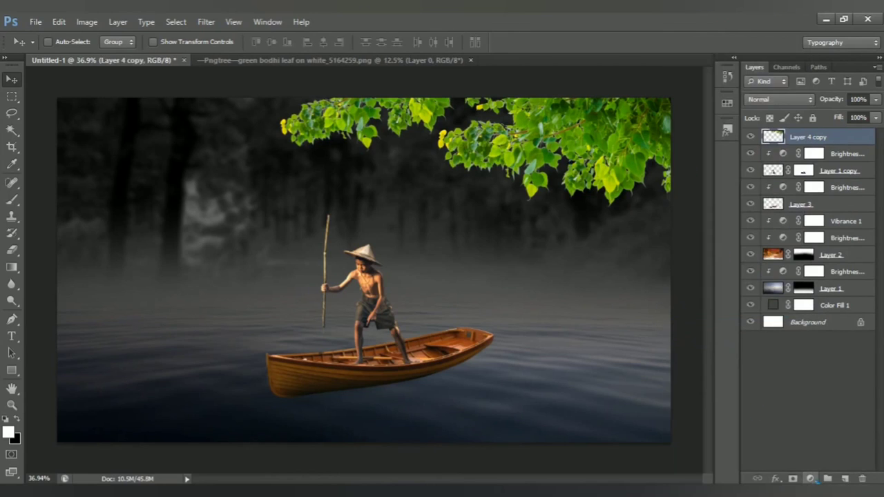
{"action": "left_click", "coordinate": [811, 478]}
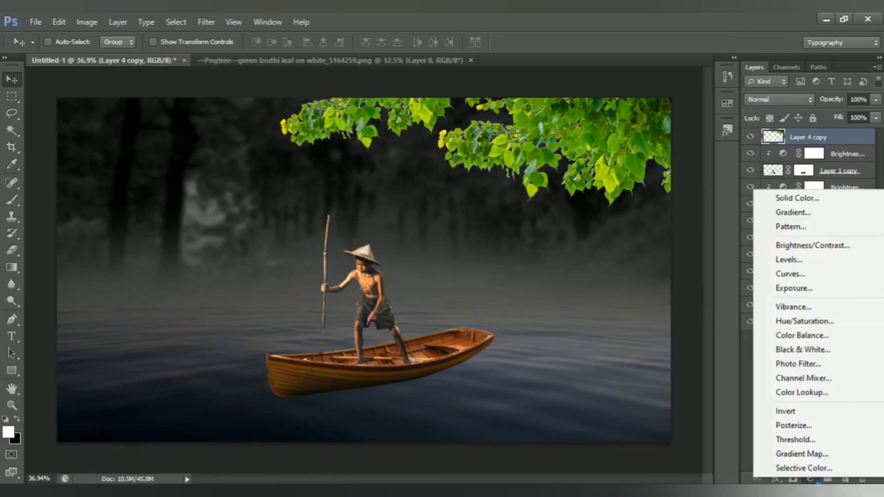
Clip a Brightness/Contrast layer to the leaves with brightness about -133 and contrast 13
{"action": "left_click", "coordinate": [817, 249]}
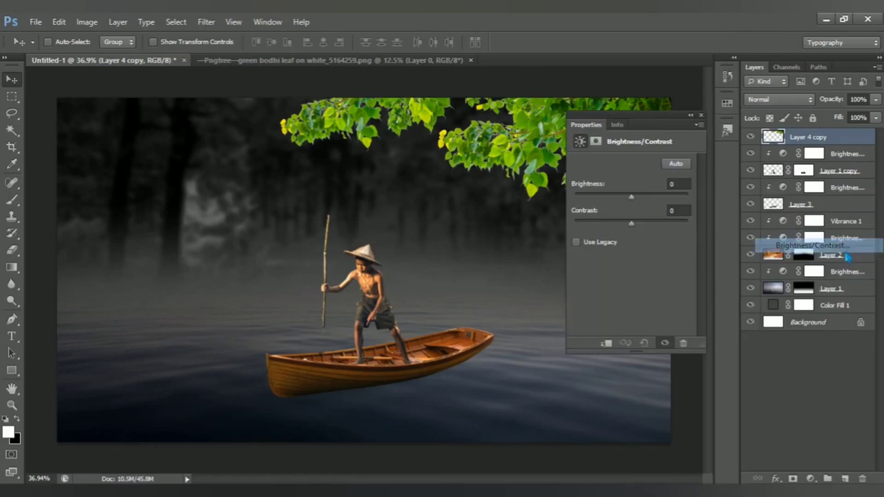
{"action": "left_click", "coordinate": [625, 344]}
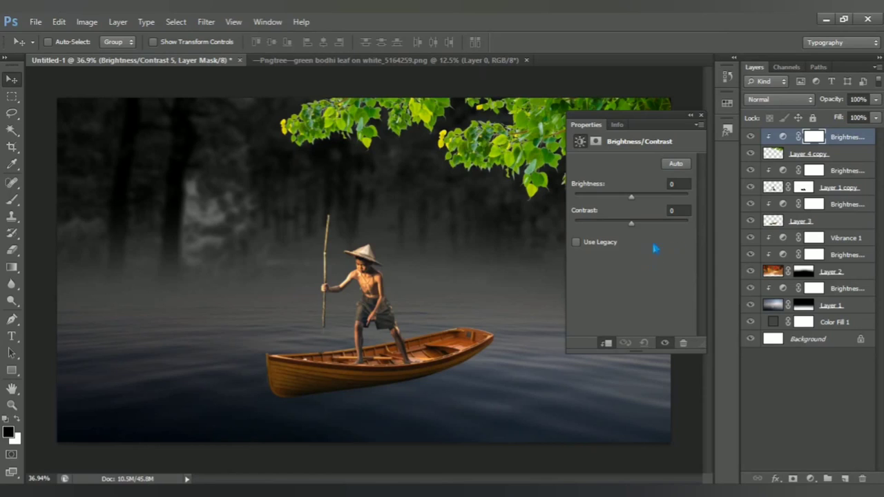
{"action": "left_click_drag", "start_coordinate": [636, 202], "coordinate": [587, 206]}
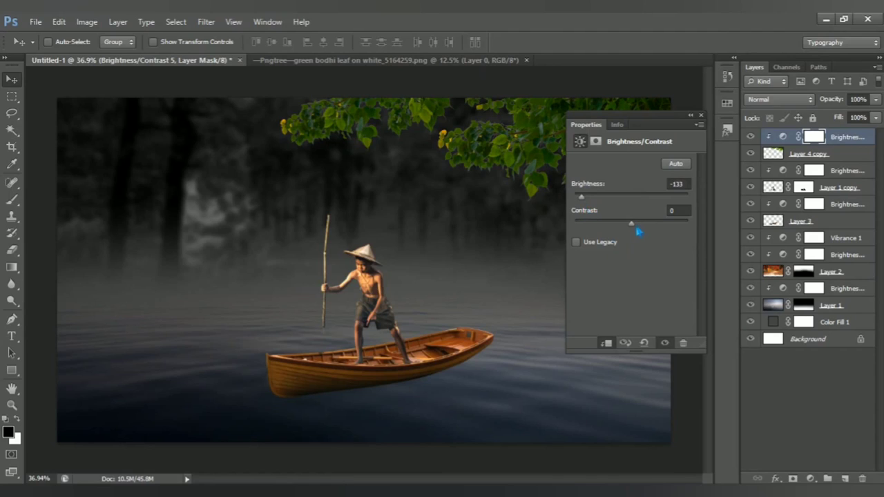
{"action": "left_click_drag", "start_coordinate": [636, 229], "coordinate": [643, 231]}
{"action": "left_click", "coordinate": [701, 114]}
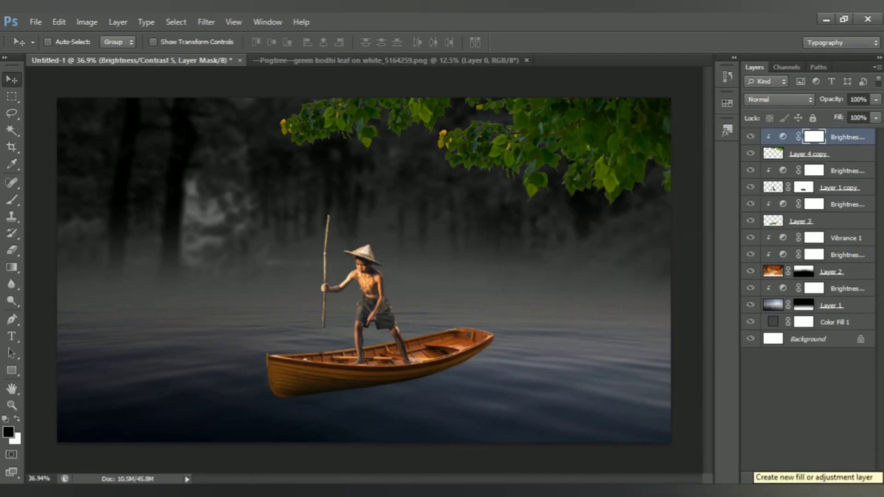
Add a scene-wide Brightness/Contrast layer with brightness -12 and contrast 15
{"action": "left_click", "coordinate": [810, 479]}
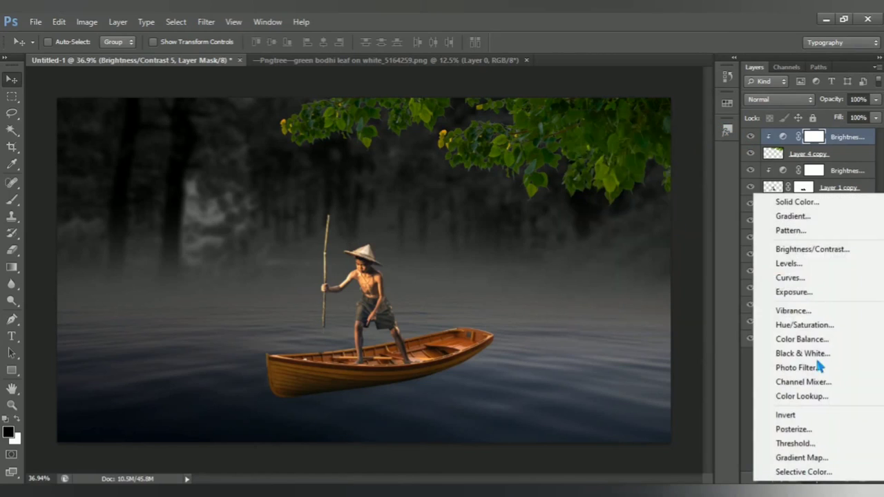
{"action": "left_click", "coordinate": [828, 254]}
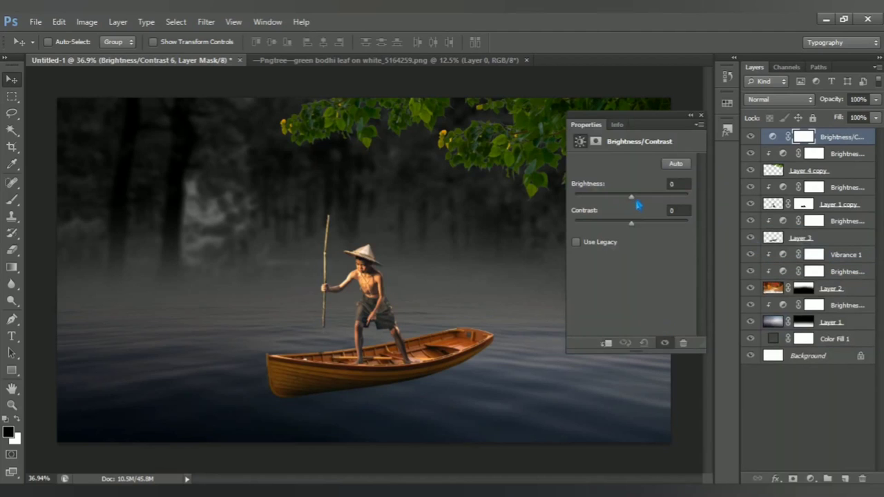
{"action": "left_click_drag", "start_coordinate": [636, 203], "coordinate": [630, 205]}
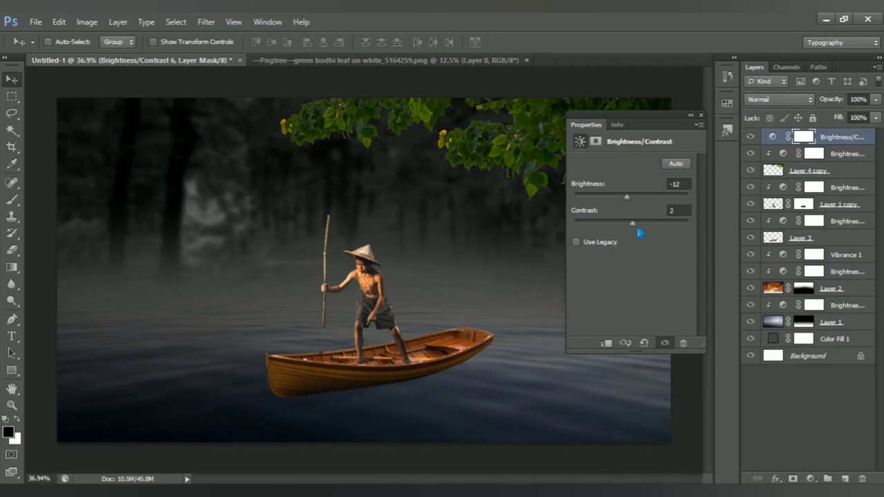
{"action": "left_click_drag", "start_coordinate": [639, 234], "coordinate": [644, 237]}
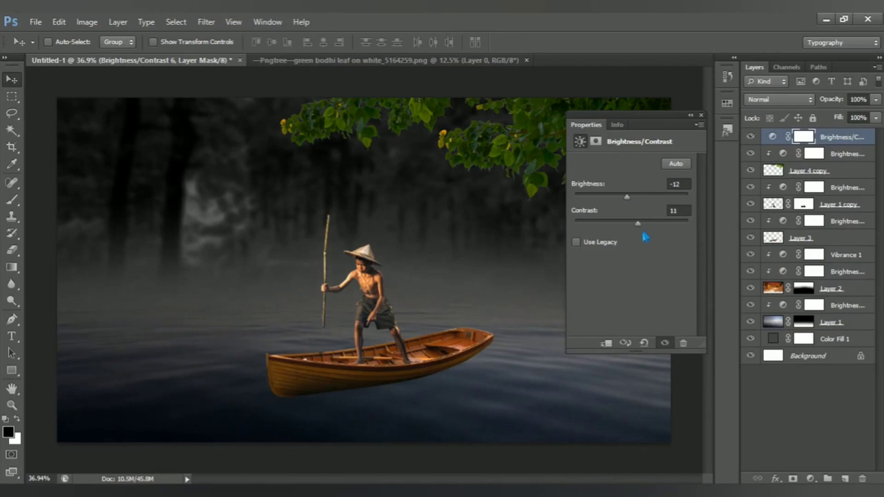
{"action": "left_click", "coordinate": [700, 116]}
{"action": "left_click", "coordinate": [811, 478]}
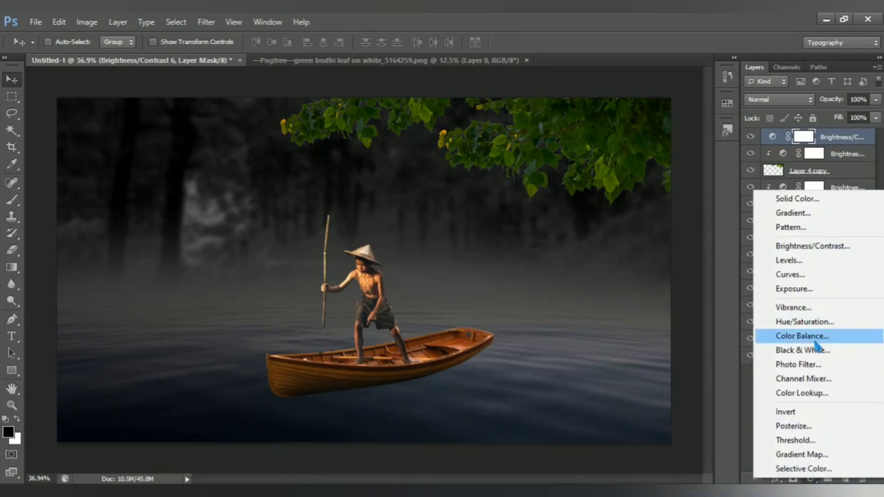
Add Color Balance (Cyan-Red -15, Magenta-Green +2, Yellow-Blue -31), then a Curves layer above
{"action": "left_click", "coordinate": [839, 336]}
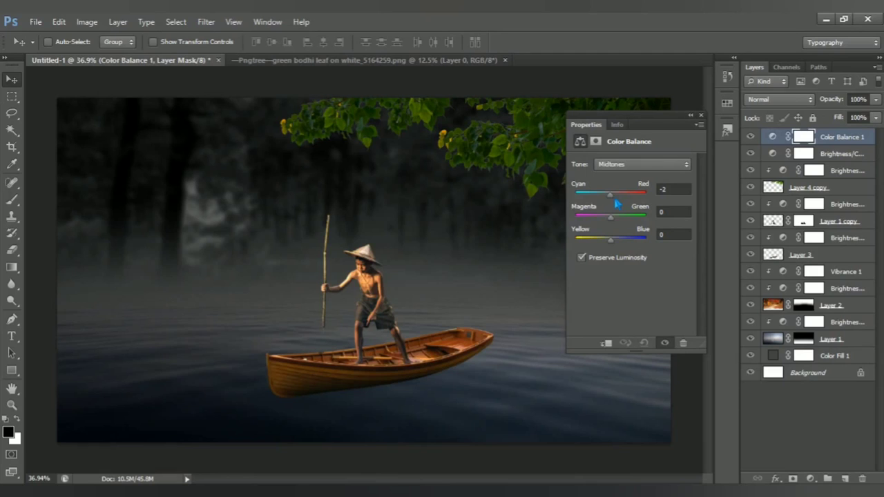
{"action": "type", "text": "-15"}
{"action": "left_click_drag", "start_coordinate": [615, 251], "coordinate": [612, 251]}
{"action": "left_click", "coordinate": [700, 115]}
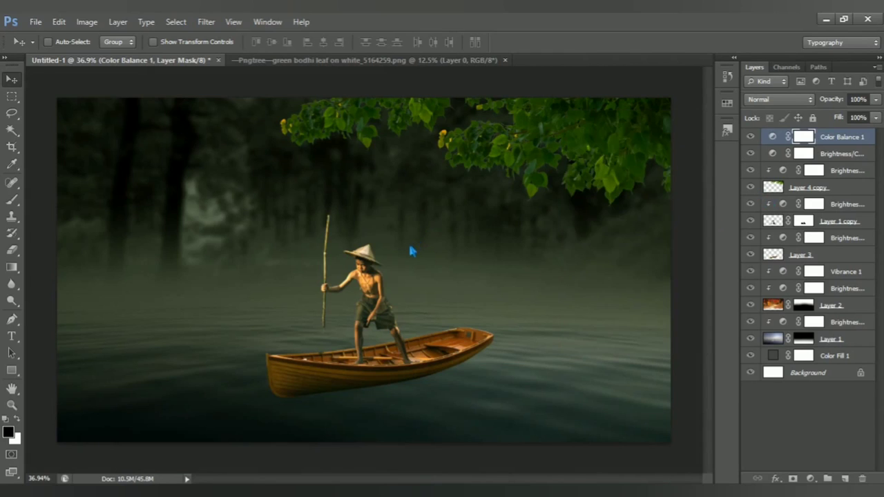
{"action": "key", "text": "alt"}
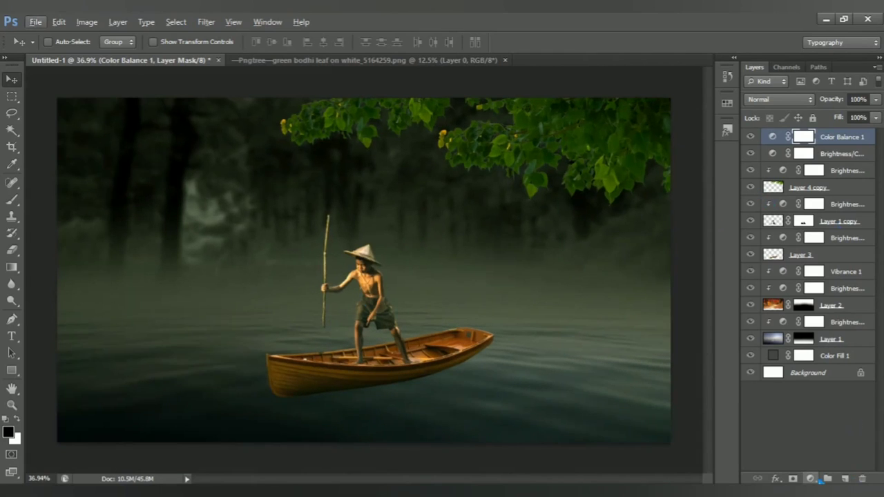
{"action": "left_click", "coordinate": [817, 479]}
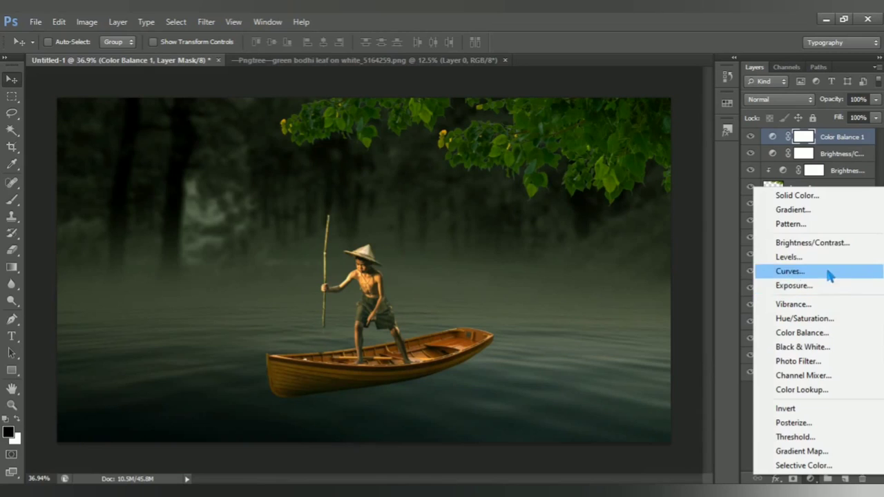
{"action": "left_click", "coordinate": [826, 272]}
Drag a Curves midpoint down to about input 144 / output 81 to darken the scene
{"action": "left_click", "coordinate": [647, 240]}
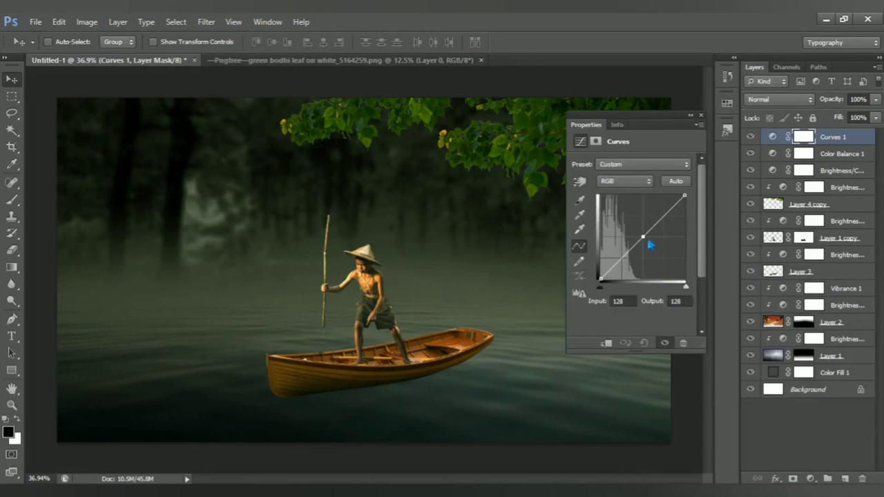
{"action": "left_click_drag", "start_coordinate": [648, 241], "coordinate": [654, 257]}
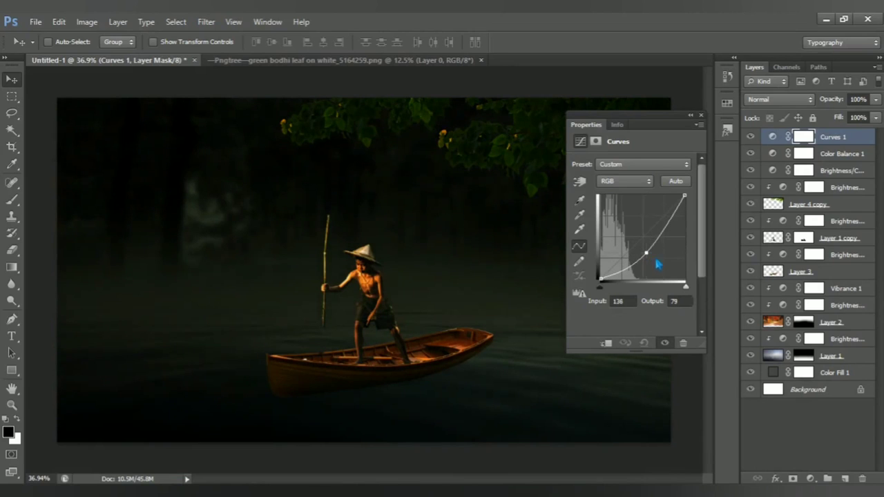
{"action": "key", "text": "Right"}
{"action": "key", "text": "Up"}
{"action": "key", "text": "Right"}
{"action": "key", "text": "Up"}
{"action": "left_click", "coordinate": [701, 115]}
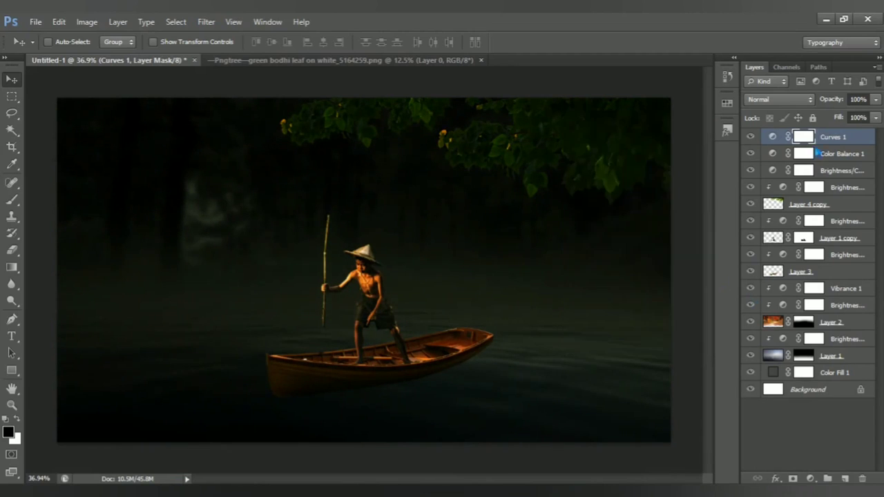
{"action": "left_click", "coordinate": [12, 200]}
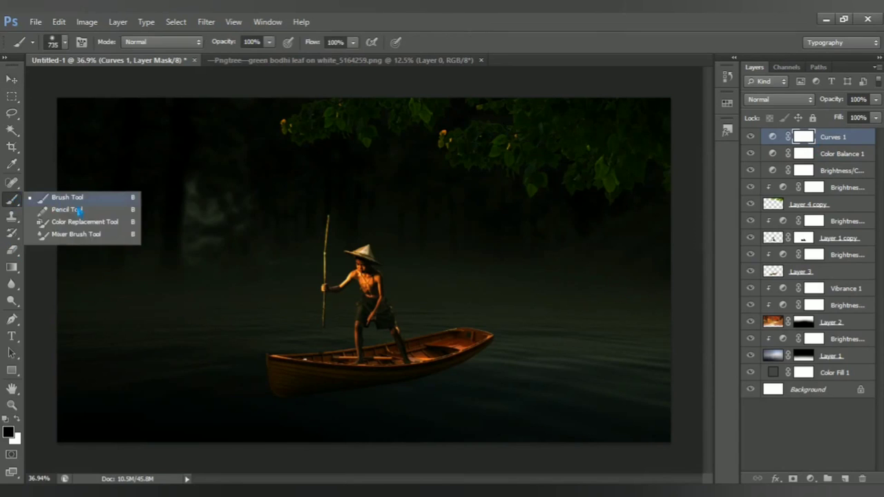
Paint the Curves 1 mask with a 1326 px brush around the boy, then add a layer above Vibrance 1
{"action": "left_click_drag", "start_coordinate": [12, 199], "coordinate": [79, 204]}
{"action": "mouse_move", "coordinate": [328, 306]}
{"action": "left_mouse_down"}
{"action": "mouse_move", "coordinate": [375, 306]}
{"action": "mouse_move", "coordinate": [389, 326]}
{"action": "left_mouse_up"}
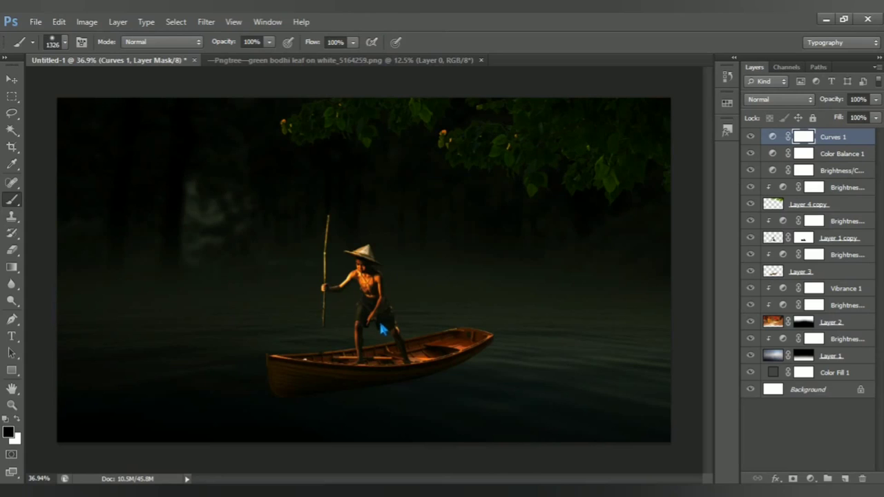
{"action": "left_click", "coordinate": [377, 331]}
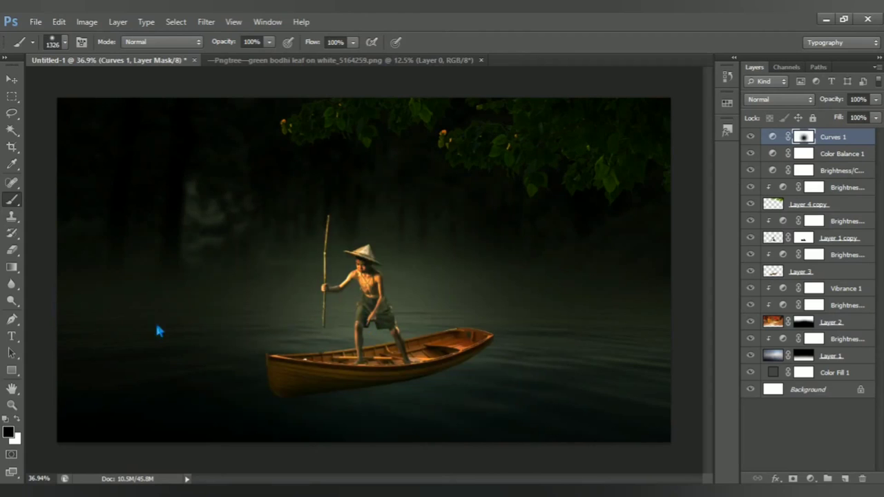
{"action": "scroll", "coordinate": [428, 320], "scroll_direction": "down", "scroll_amount": 2}
{"action": "scroll", "coordinate": [369, 339], "scroll_direction": "up", "scroll_amount": 3}
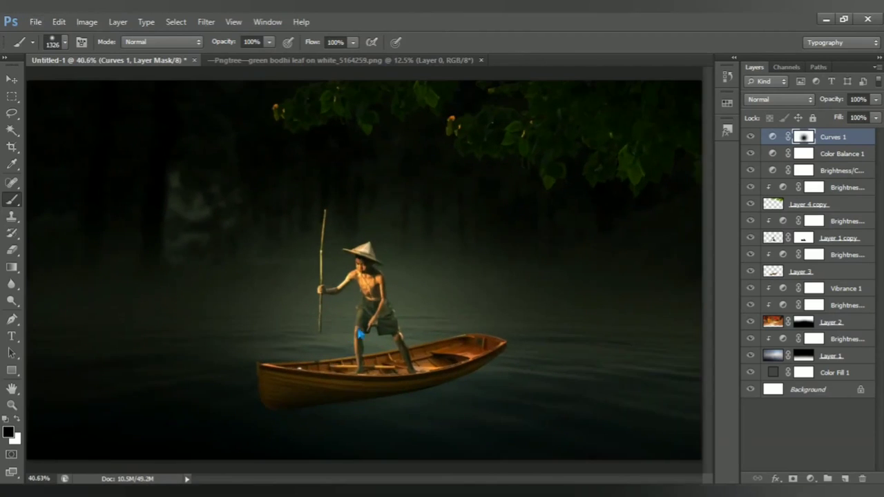
{"action": "scroll", "coordinate": [366, 331], "scroll_direction": "down", "scroll_amount": 1}
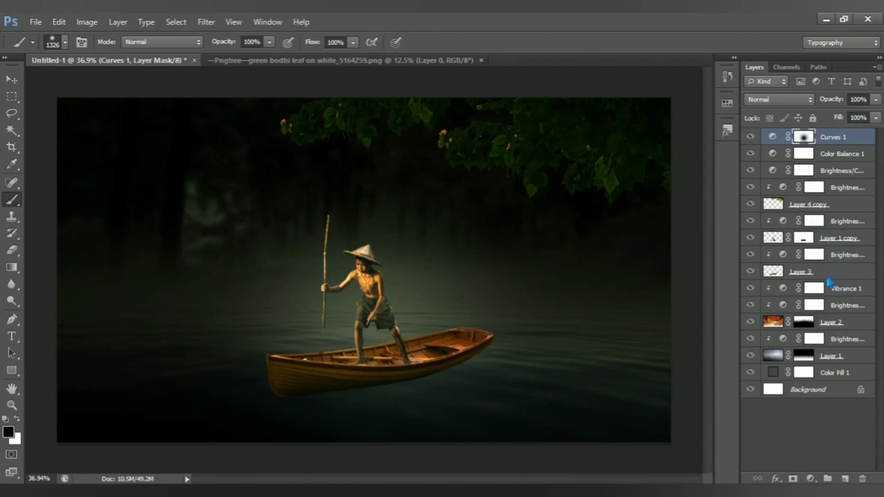
{"action": "left_click", "coordinate": [843, 294]}
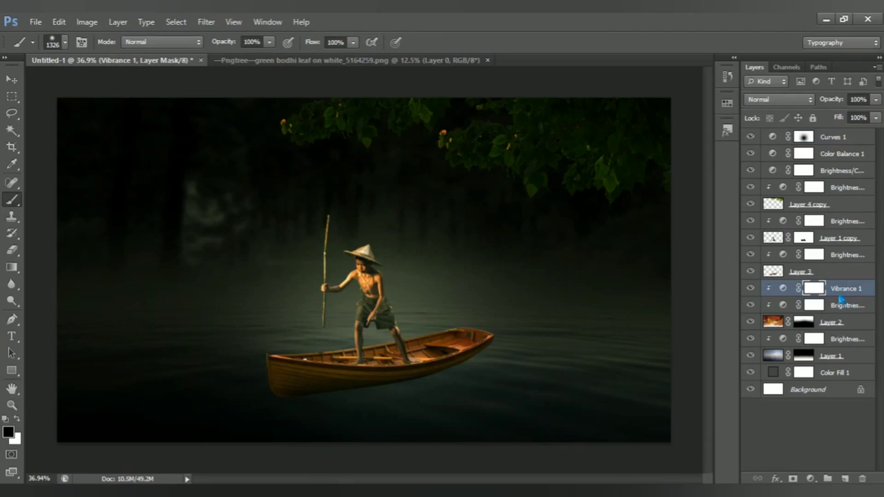
{"action": "left_click", "coordinate": [844, 478]}
Set the foreground colour to pure white and paint a soft white glow through the leaves
{"action": "key", "text": "x"}
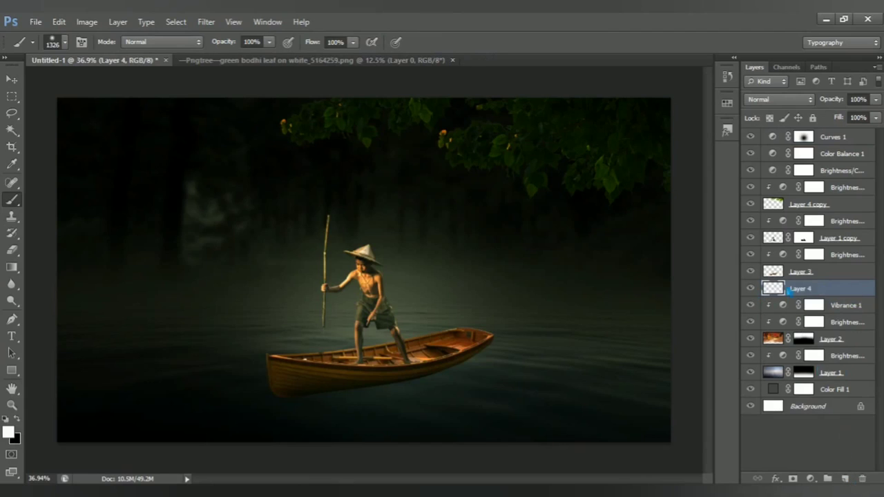
{"action": "right_click", "coordinate": [14, 203]}
{"action": "key", "text": "i"}
{"action": "left_click", "coordinate": [9, 433]}
{"action": "left_click_drag", "start_coordinate": [393, 152], "coordinate": [377, 132]}
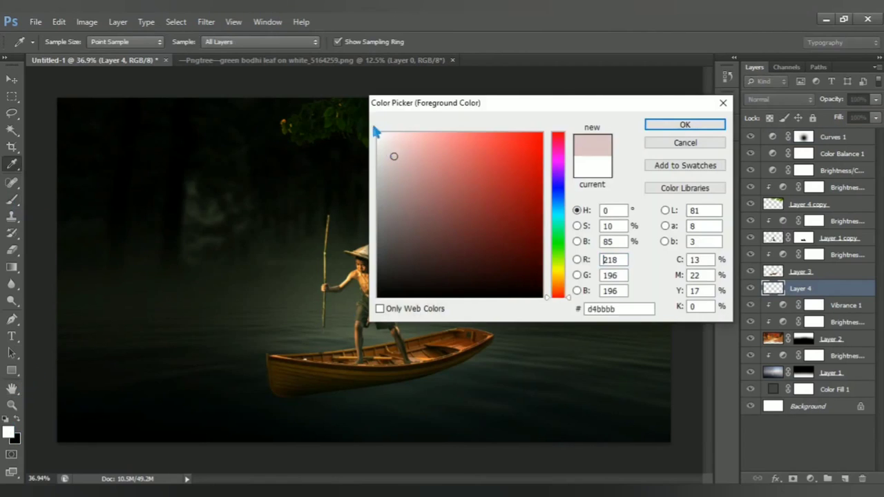
{"action": "left_click", "coordinate": [680, 134]}
{"action": "key", "text": "b"}
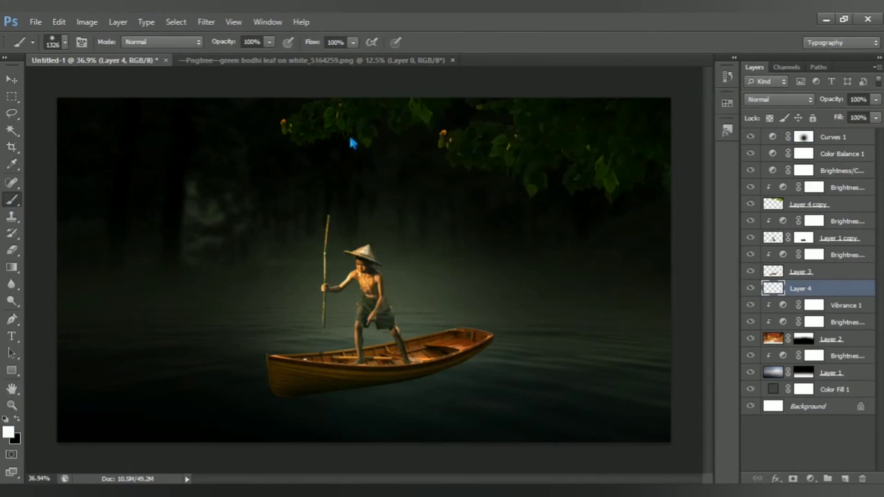
{"action": "scroll", "coordinate": [405, 217], "scroll_direction": "down", "scroll_amount": 1}
{"action": "scroll", "coordinate": [404, 216], "scroll_direction": "down", "scroll_amount": 1}
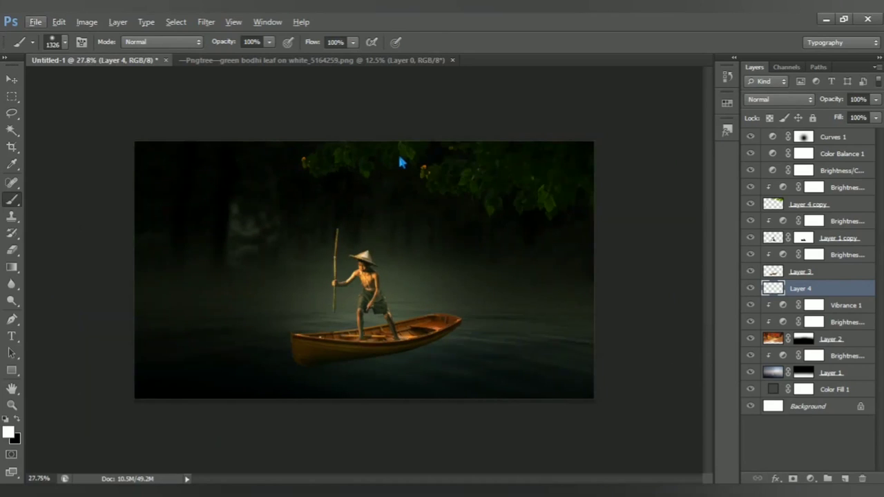
{"action": "left_click", "coordinate": [400, 158]}
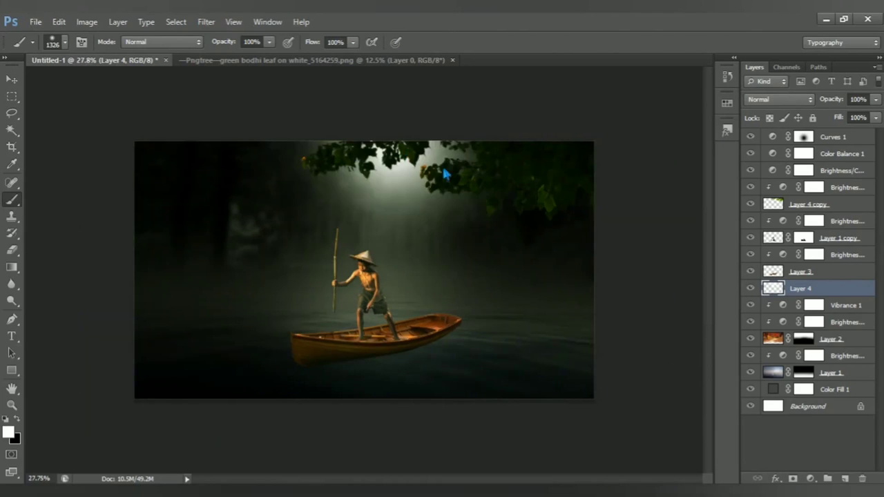
Free-transform Layer 4, stretching it far wider left and right and taller downward
{"action": "key", "text": "ctrl+t"}
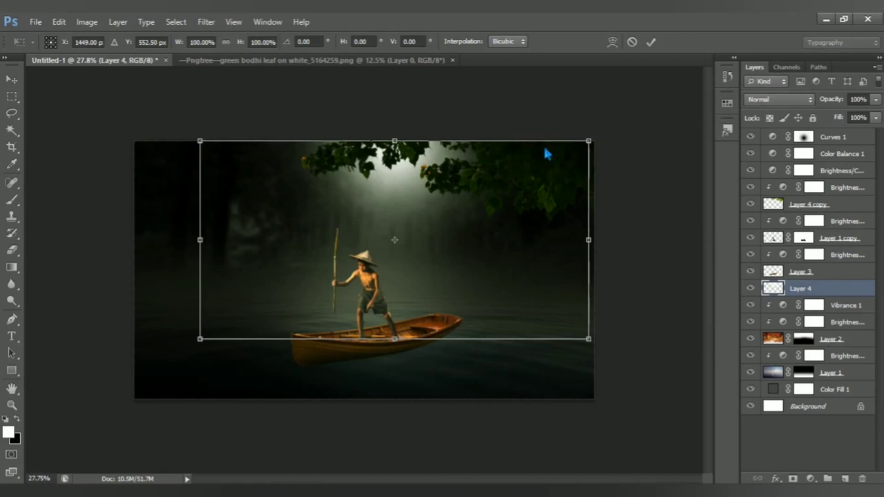
{"action": "left_click_drag", "start_coordinate": [589, 240], "coordinate": [733, 253]}
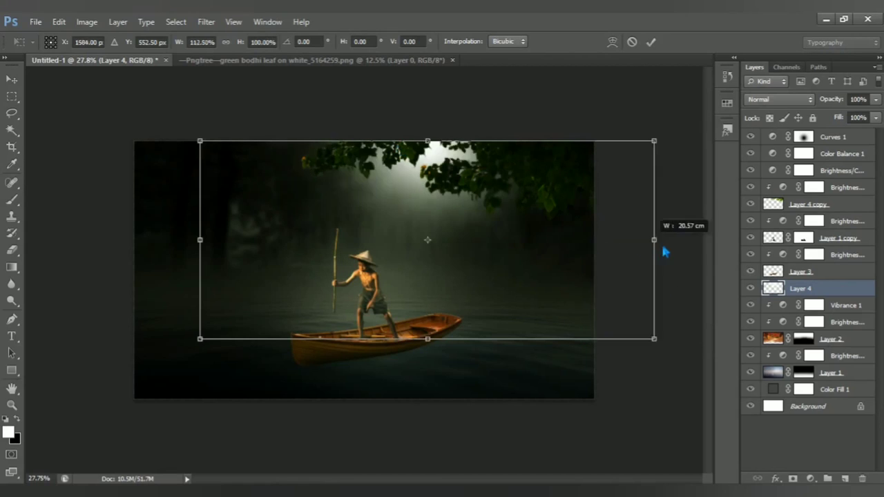
{"action": "left_click_drag", "start_coordinate": [200, 240], "coordinate": [12, 249]}
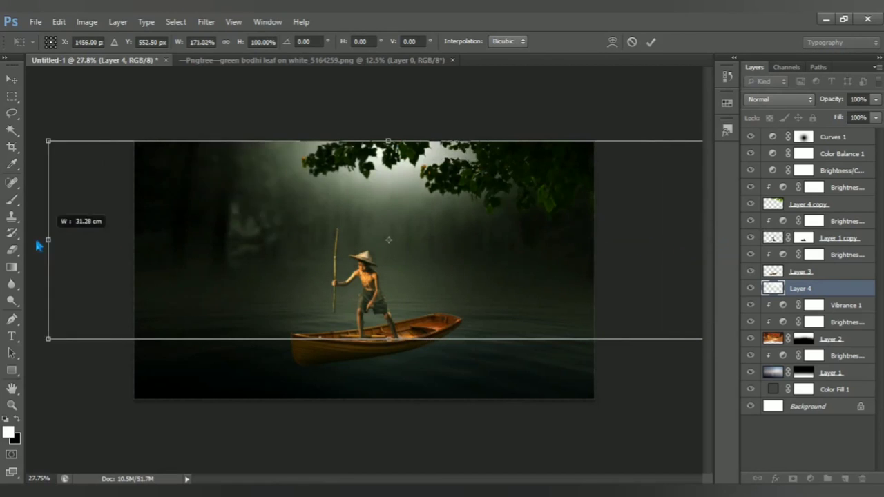
{"action": "scroll", "coordinate": [280, 293], "scroll_direction": "down", "scroll_amount": 1}
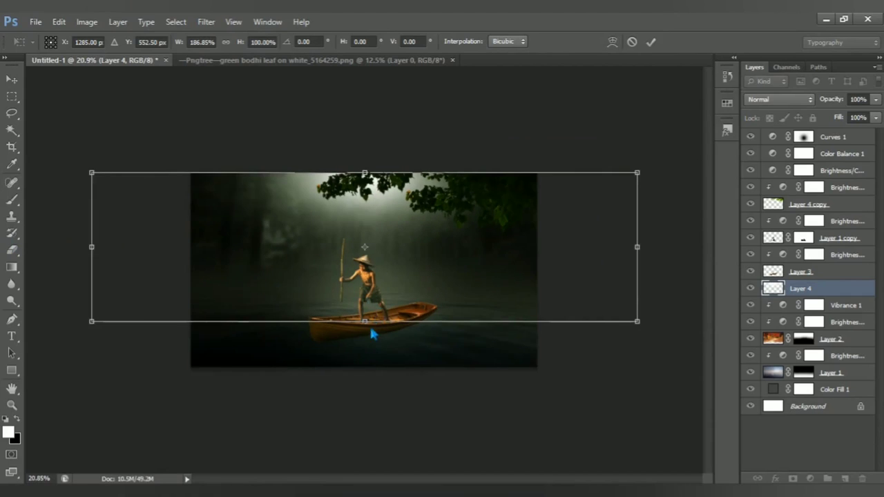
{"action": "left_click_drag", "start_coordinate": [370, 330], "coordinate": [370, 359]}
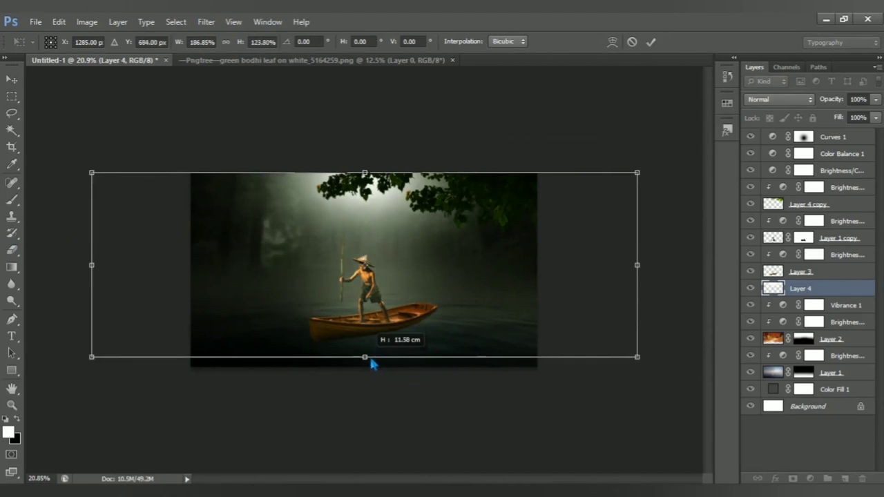
{"action": "left_click_drag", "start_coordinate": [371, 364], "coordinate": [368, 388]}
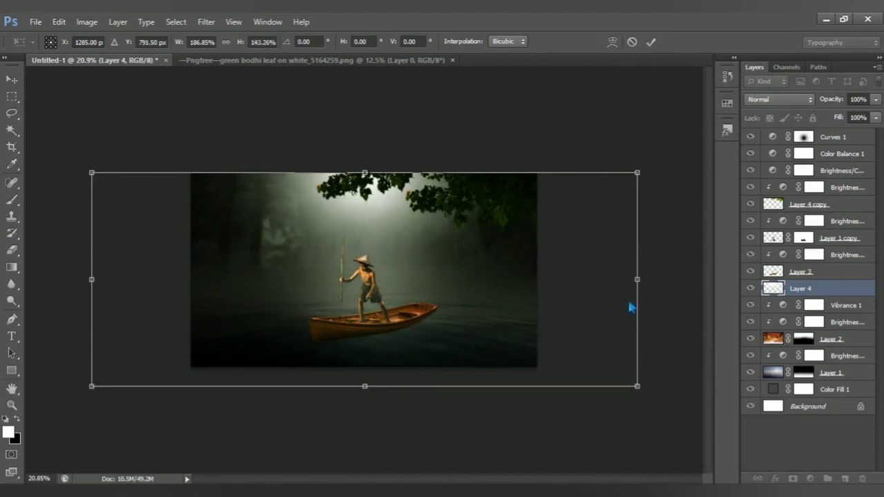
{"action": "left_click_drag", "start_coordinate": [638, 280], "coordinate": [788, 316]}
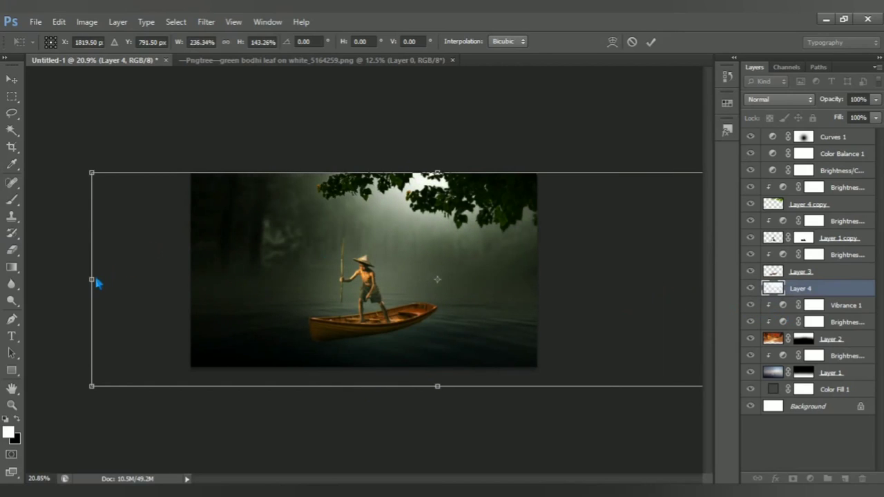
{"action": "mouse_move", "coordinate": [93, 278]}
{"action": "left_mouse_down"}
{"action": "mouse_move", "coordinate": [75, 296]}
{"action": "mouse_move", "coordinate": [7, 306]}
{"action": "left_mouse_up"}
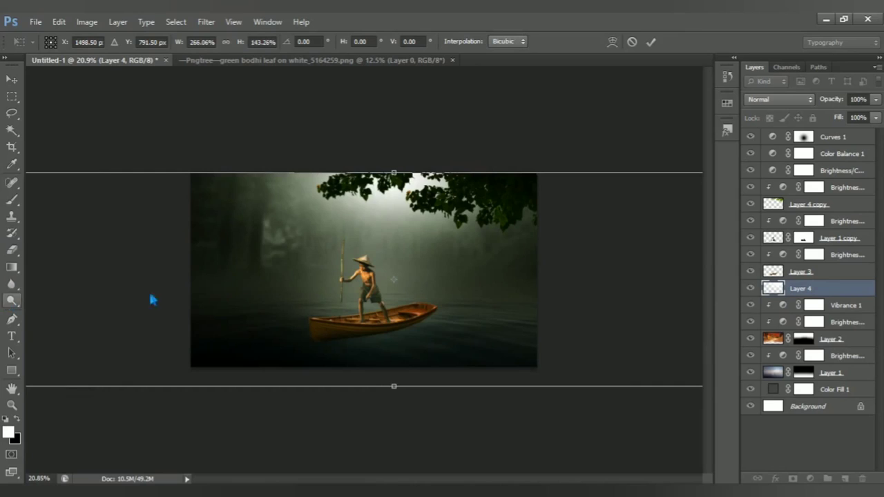
Refine Layer 4's left edge and vertical size, then nudge it slightly down
{"action": "scroll", "coordinate": [215, 276], "scroll_direction": "down", "scroll_amount": 1}
{"action": "mouse_move", "coordinate": [91, 283]}
{"action": "left_mouse_down"}
{"action": "mouse_move", "coordinate": [99, 284]}
{"action": "mouse_move", "coordinate": [73, 289]}
{"action": "left_mouse_up"}
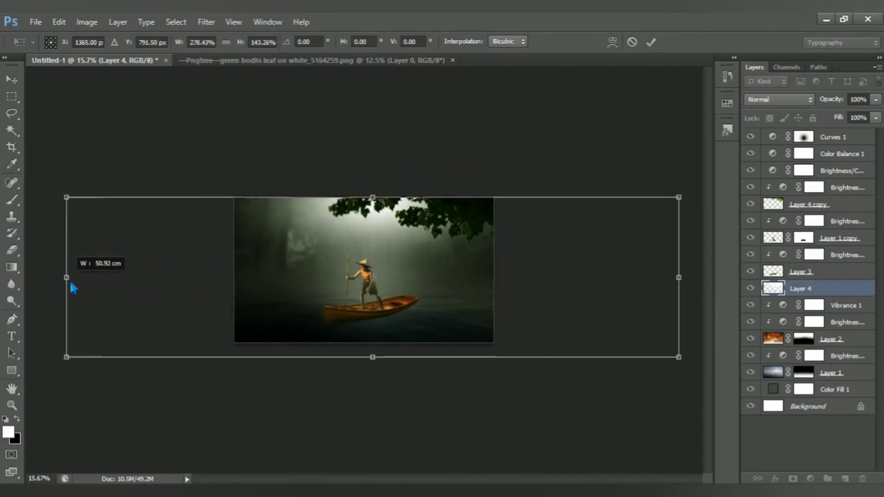
{"action": "left_click_drag", "start_coordinate": [383, 358], "coordinate": [382, 373]}
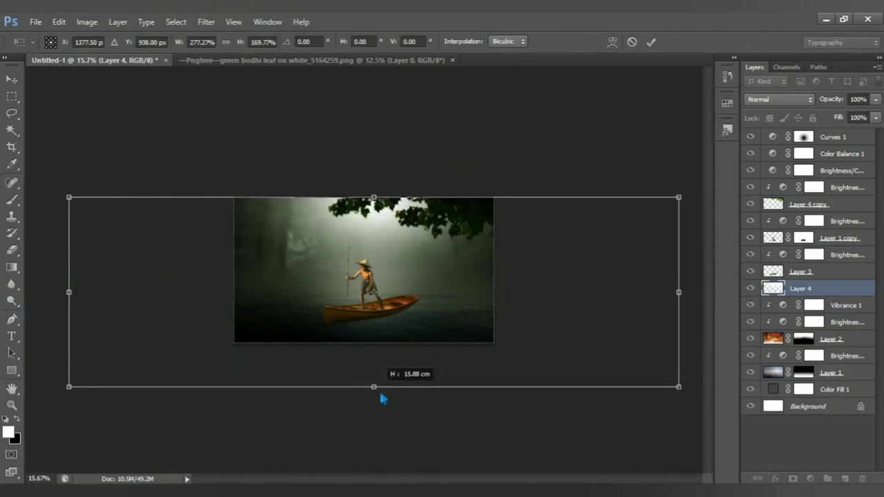
{"action": "mouse_move", "coordinate": [375, 198]}
{"action": "left_mouse_down"}
{"action": "mouse_move", "coordinate": [387, 153]}
{"action": "mouse_move", "coordinate": [401, 208]}
{"action": "left_mouse_up"}
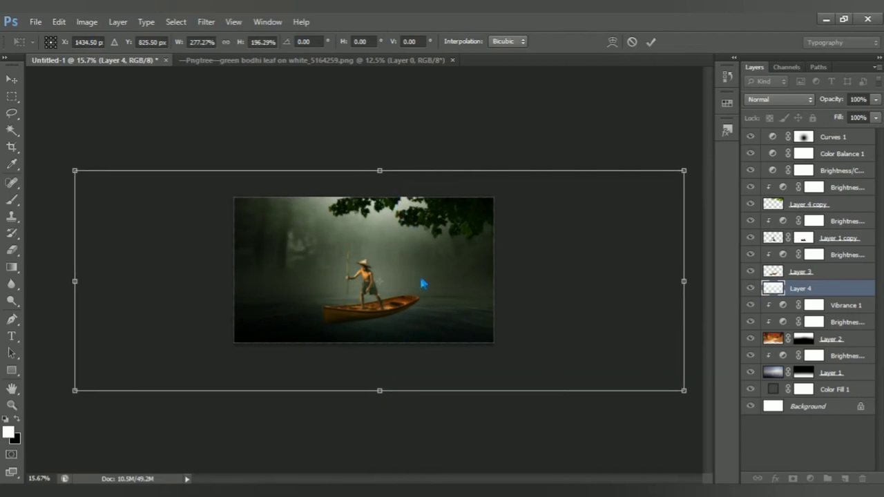
{"action": "key", "text": "ctrl+plus"}
{"action": "key", "text": "ctrl+plus"}
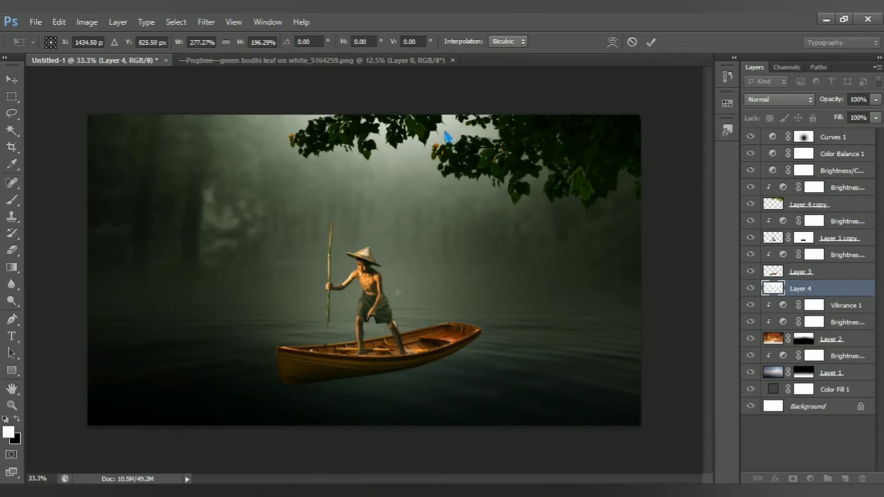
{"action": "left_click_drag", "start_coordinate": [447, 137], "coordinate": [447, 164]}
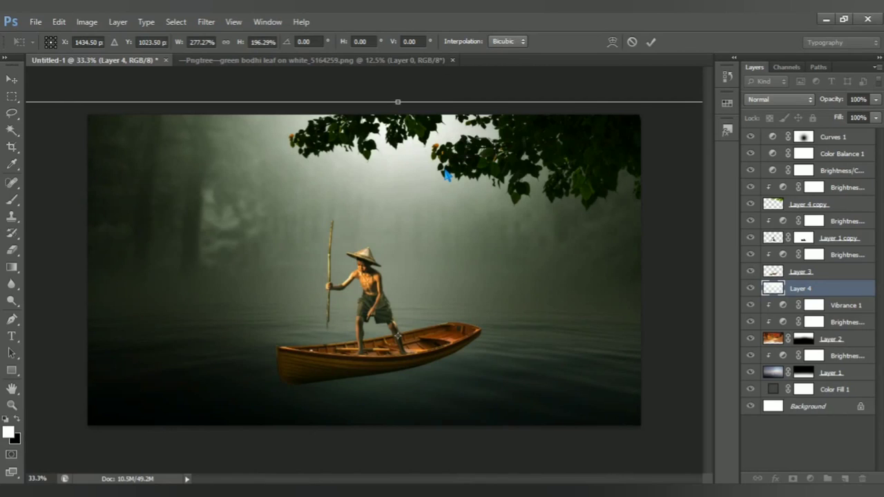
{"action": "left_click_drag", "start_coordinate": [447, 167], "coordinate": [446, 166]}
Commit Layer 4's transformation and toggle its visibility to compare the result
{"action": "key", "text": "Return"}
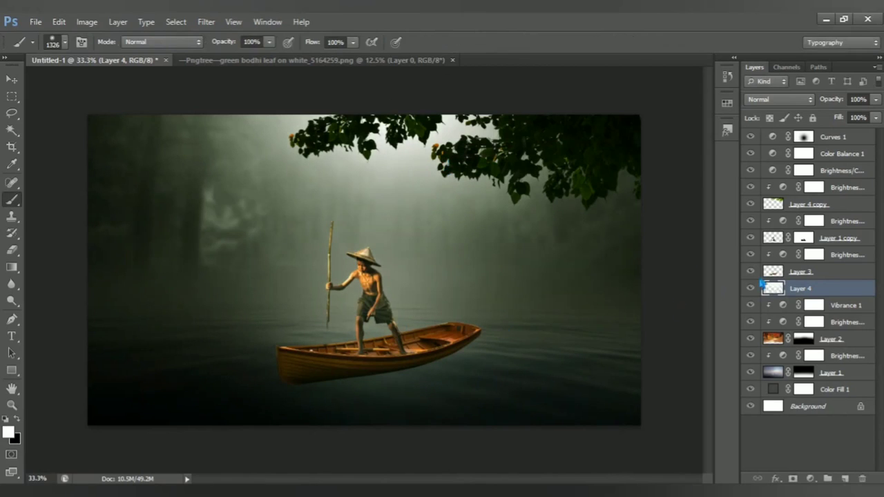
{"action": "scroll", "coordinate": [364, 365], "scroll_direction": "up", "scroll_amount": 2}
{"action": "scroll", "coordinate": [364, 365], "scroll_direction": "up", "scroll_amount": 2}
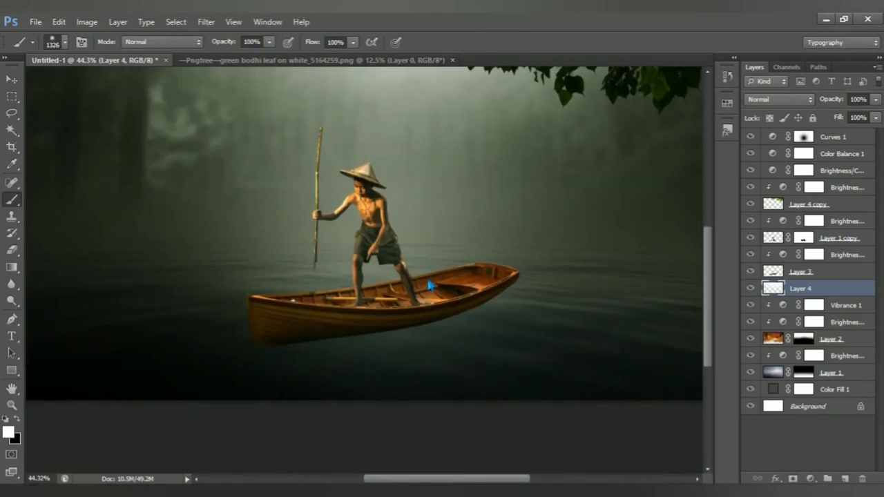
{"action": "scroll", "coordinate": [425, 340], "scroll_direction": "up", "scroll_amount": 2}
{"action": "key", "text": "alt"}
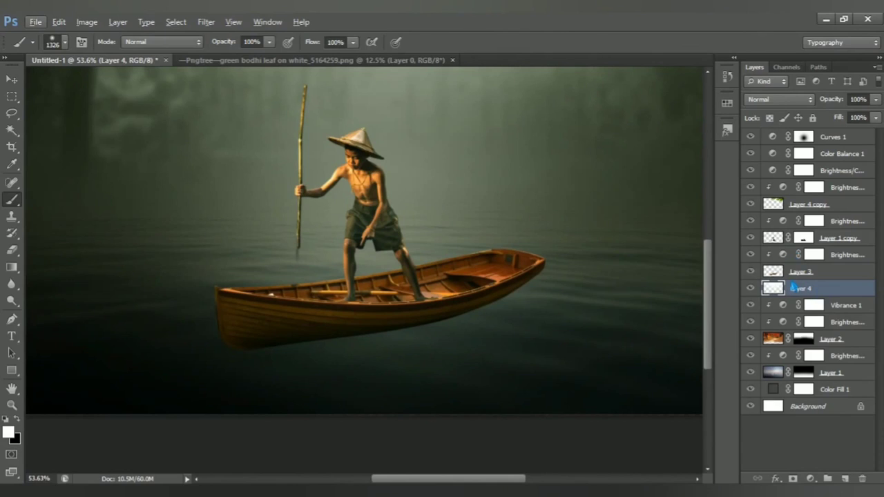
{"action": "key", "text": "alt+bracketright"}
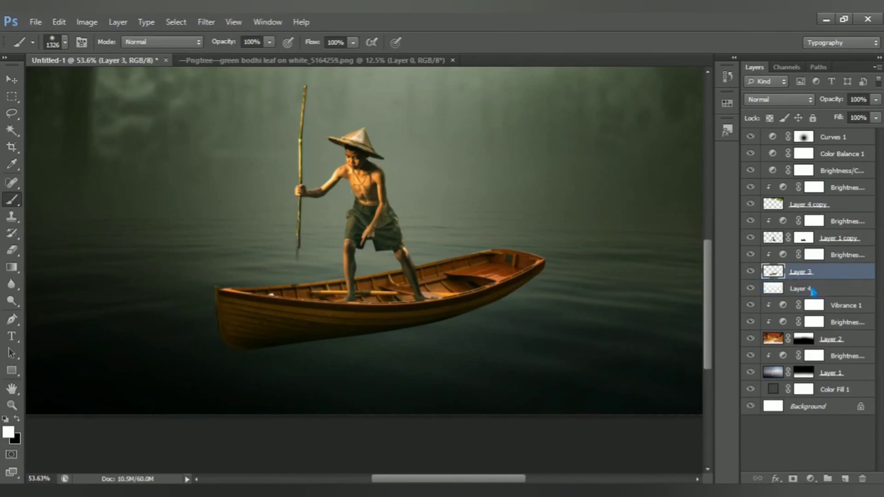
{"action": "left_click", "coordinate": [813, 290]}
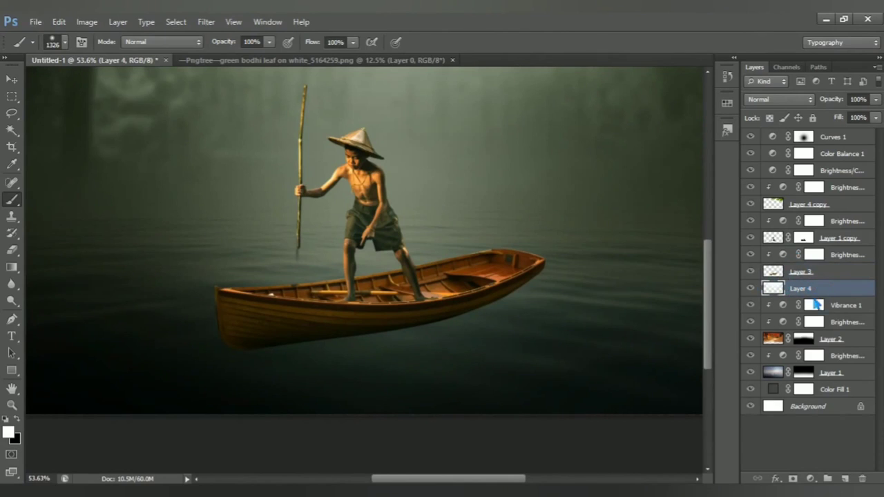
{"action": "left_click", "coordinate": [751, 289]}
Add a new layer above Layer 4 and set a regular brush with black foreground
{"action": "left_click", "coordinate": [845, 478]}
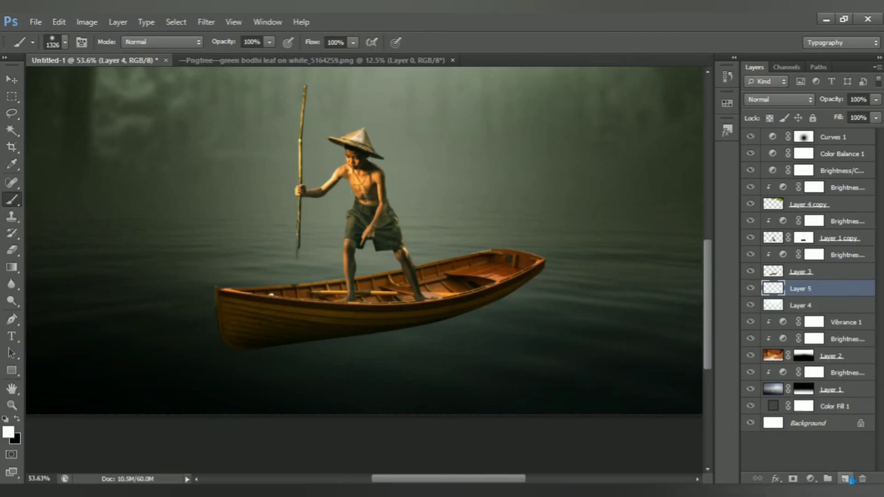
{"action": "right_click", "coordinate": [20, 202]}
{"action": "left_click", "coordinate": [80, 202]}
{"action": "left_click", "coordinate": [8, 418]}
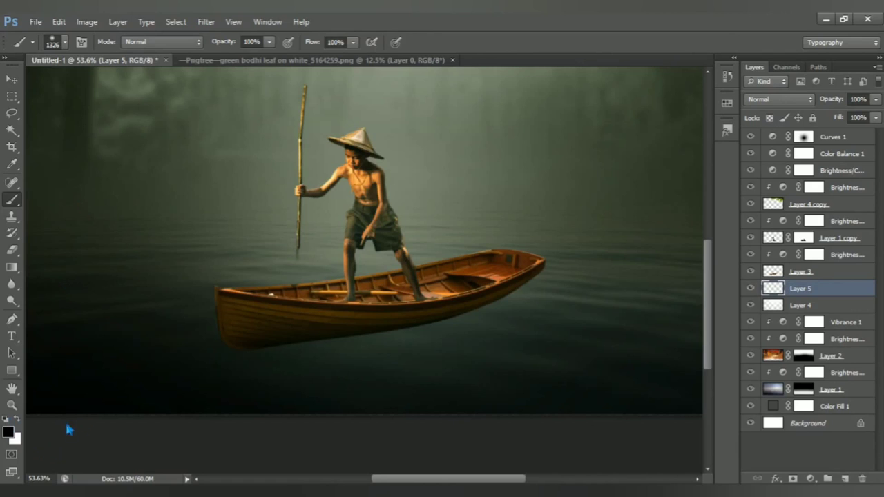
{"action": "left_click", "coordinate": [8, 431]}
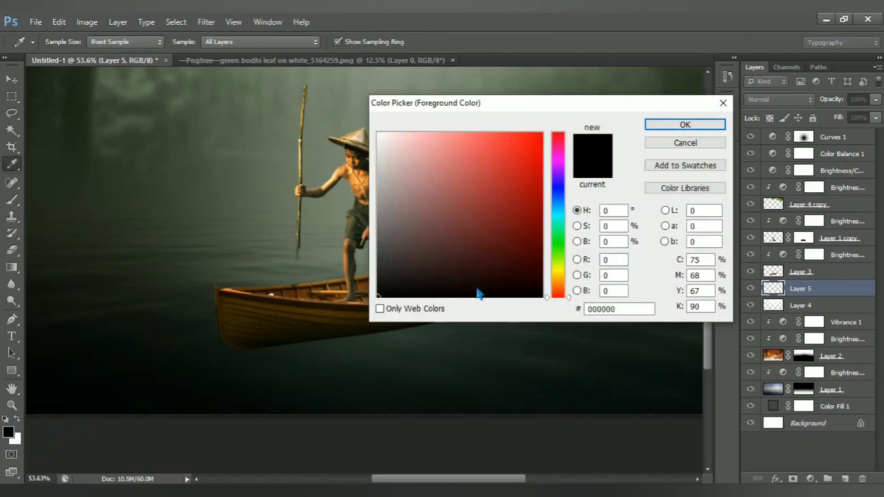
{"action": "left_click", "coordinate": [685, 125]}
{"action": "key", "text": "b"}
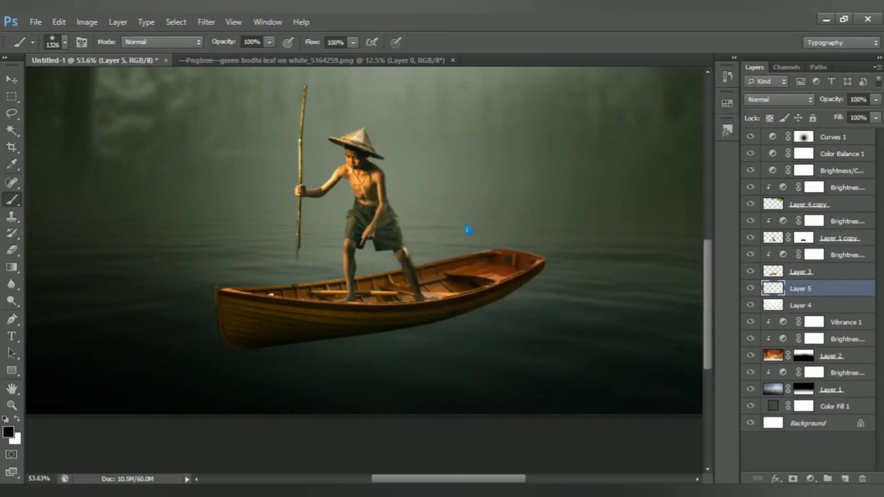
At 25% opacity and about 248 px, paint a soft dark shadow under the boat hull
{"action": "right_click", "coordinate": [462, 224], "text": "alt"}
{"action": "left_click_drag", "start_coordinate": [346, 227], "coordinate": [267, 217]}
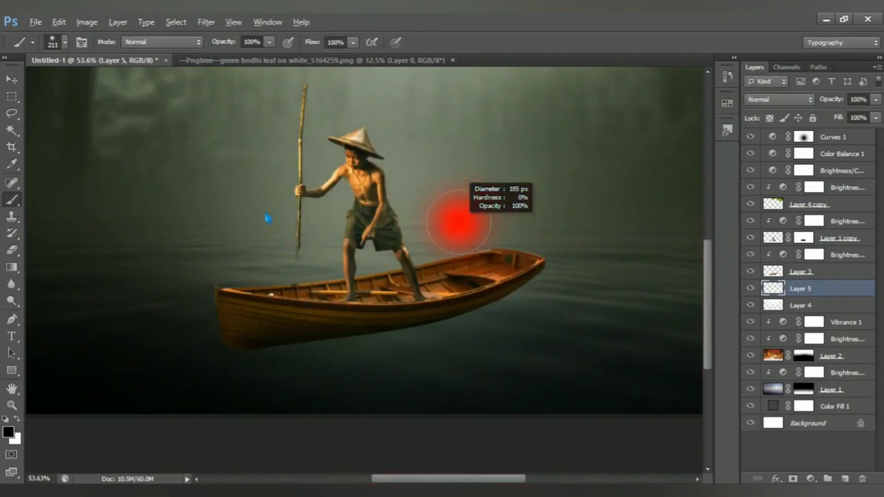
{"action": "left_click", "coordinate": [251, 41]}
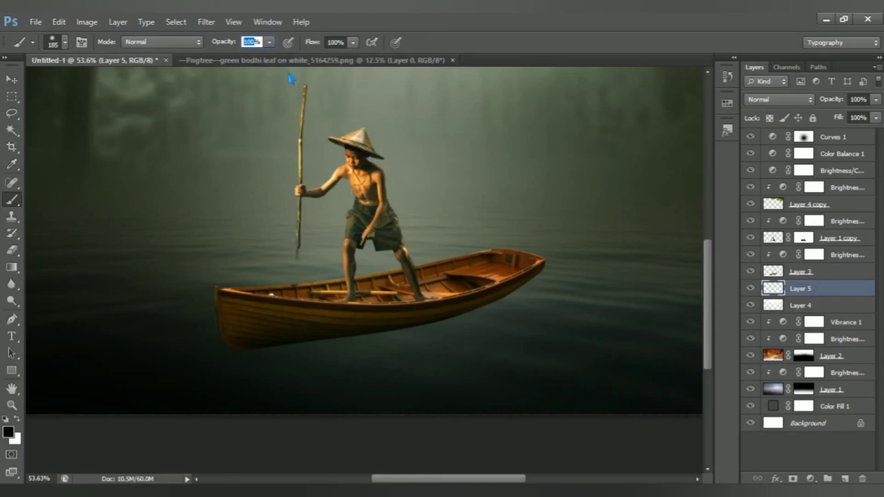
{"action": "type", "text": "25"}
{"action": "key", "text": "Return"}
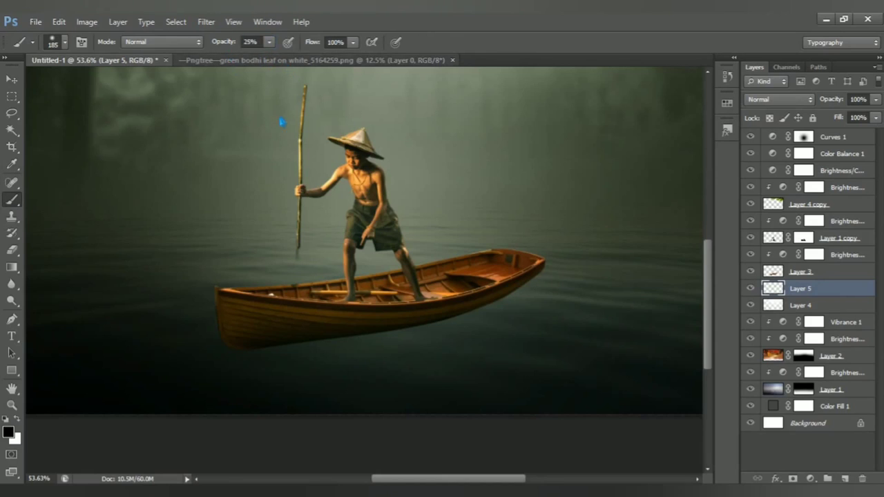
{"action": "left_click_drag", "start_coordinate": [230, 339], "coordinate": [239, 354]}
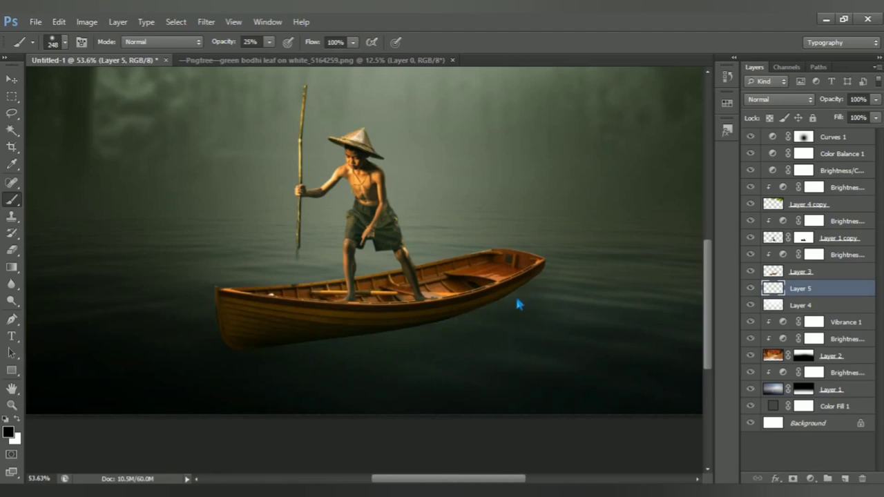
{"action": "left_click_drag", "start_coordinate": [241, 357], "coordinate": [415, 339]}
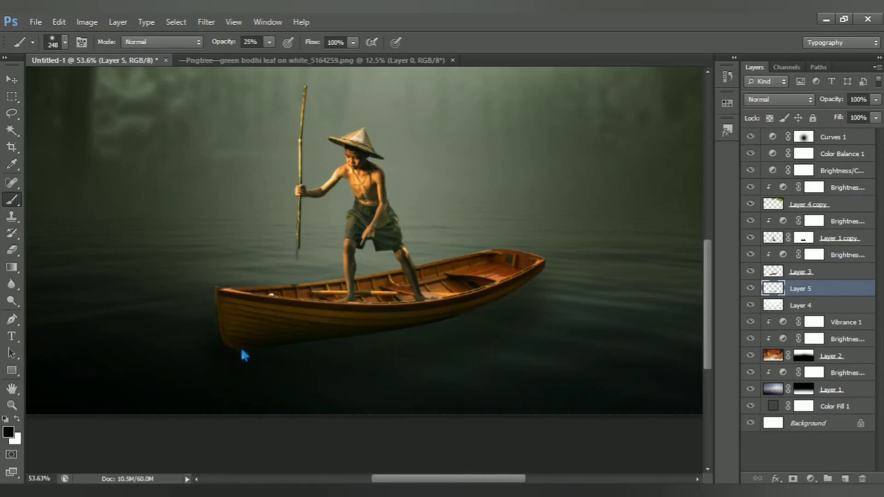
{"action": "scroll", "coordinate": [257, 376], "scroll_direction": "down", "scroll_amount": 2, "text": "alt"}
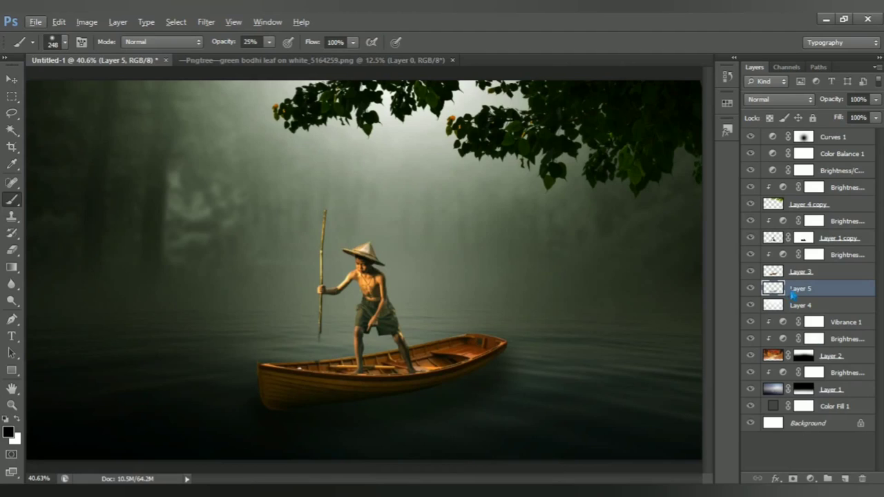
Add a mask to Layer 5, set brush opacity 100% and size about 396 px
{"action": "left_click", "coordinate": [801, 478]}
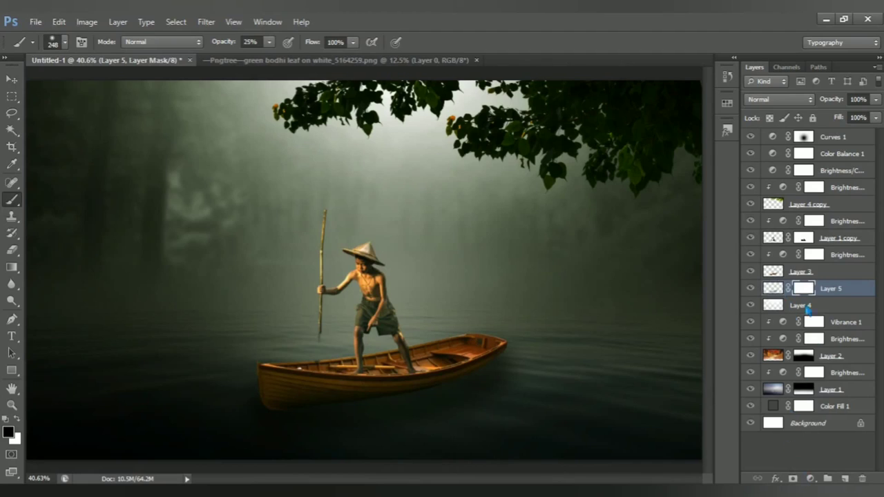
{"action": "left_click", "coordinate": [250, 41]}
{"action": "type", "text": "100"}
{"action": "key", "text": "Return"}
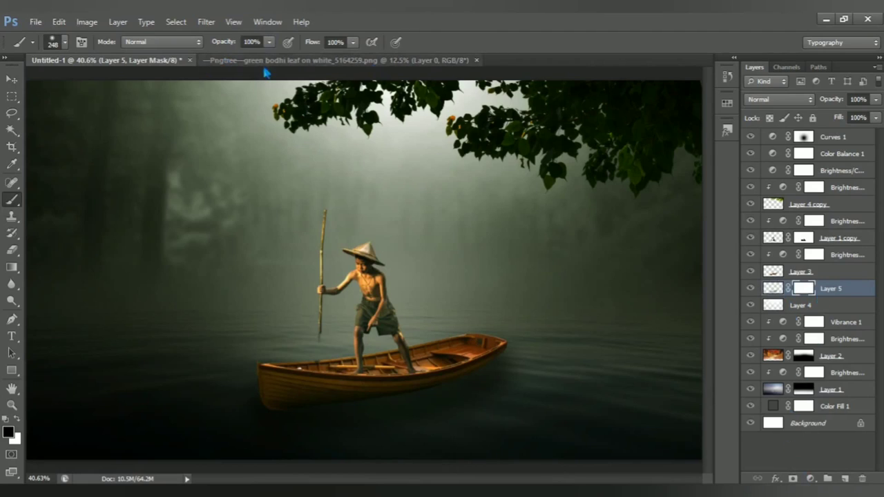
{"action": "left_click_drag", "start_coordinate": [508, 343], "coordinate": [525, 341]}
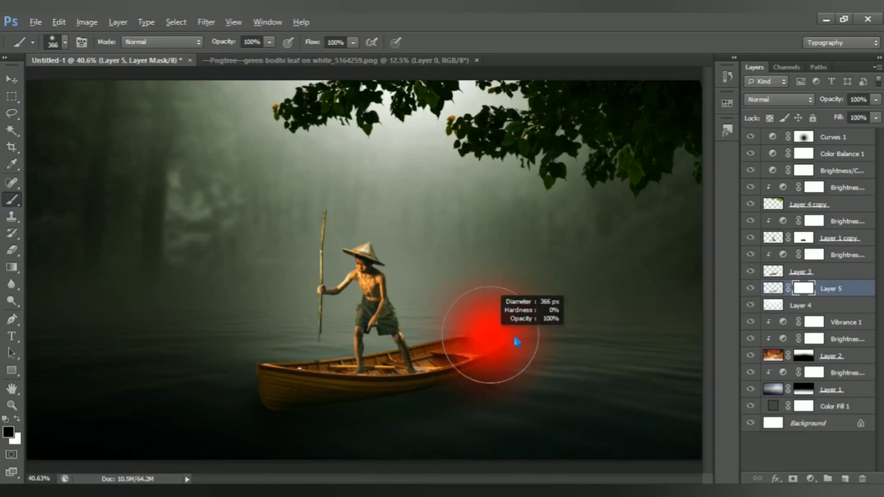
{"action": "scroll", "coordinate": [529, 428], "scroll_direction": "up", "scroll_amount": 2}
{"action": "left_click_drag", "start_coordinate": [529, 428], "coordinate": [557, 284]}
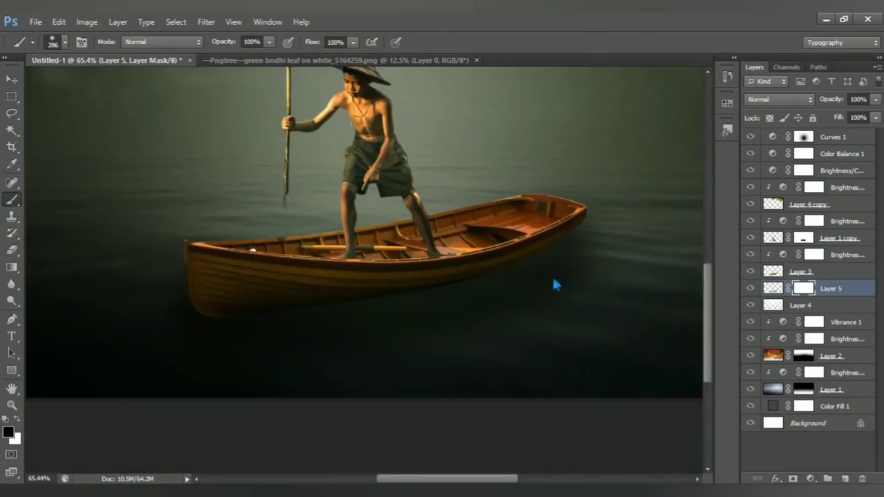